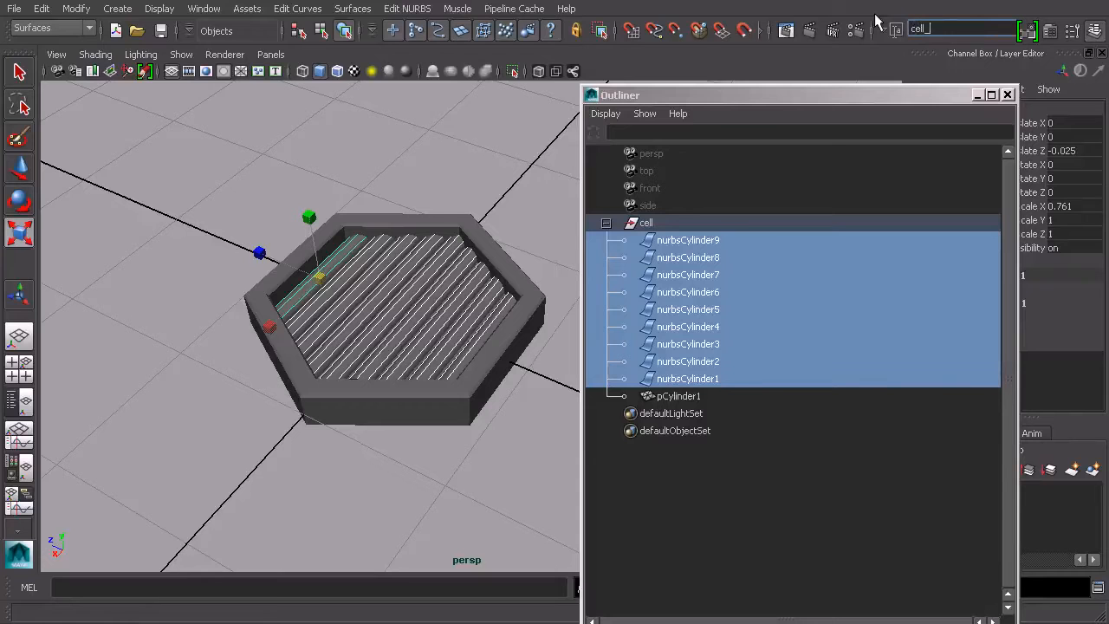
Rename the nine selected cylinders with the numbered prefix cell_, and collapse the cell group in the Outliner.
key("Return")
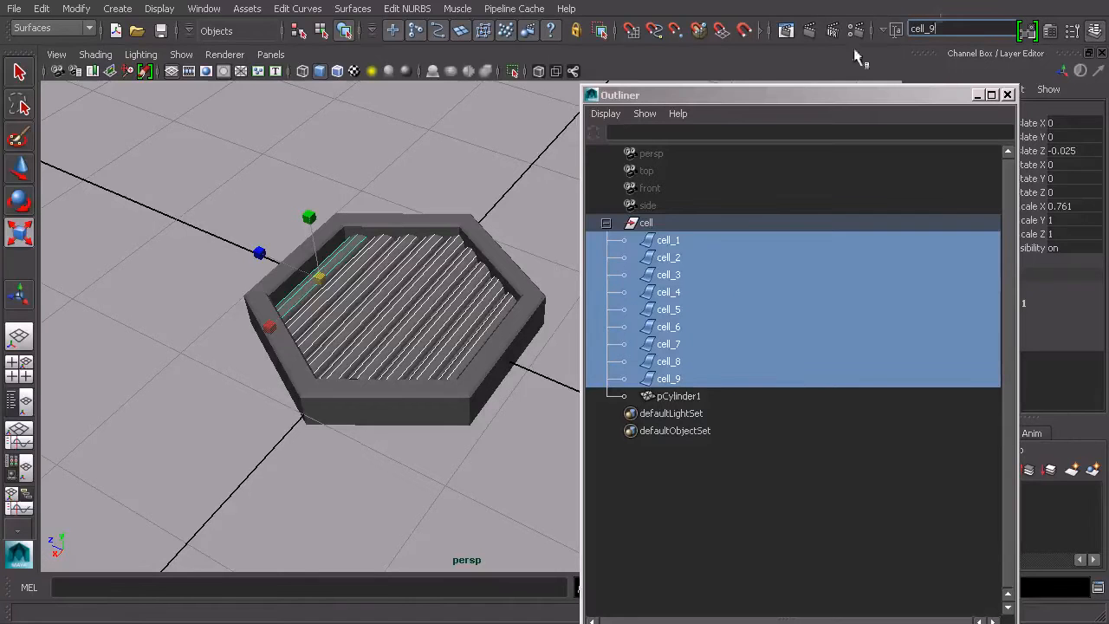
left_click(605, 224)
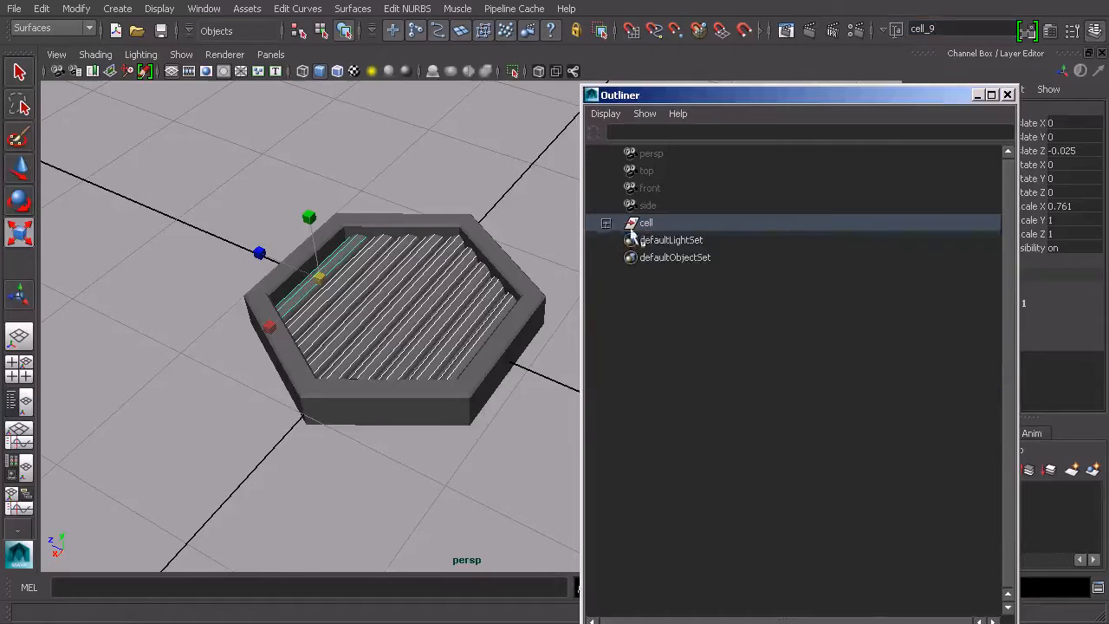
Freeze the transformations of the cell group.
left_click(650, 223)
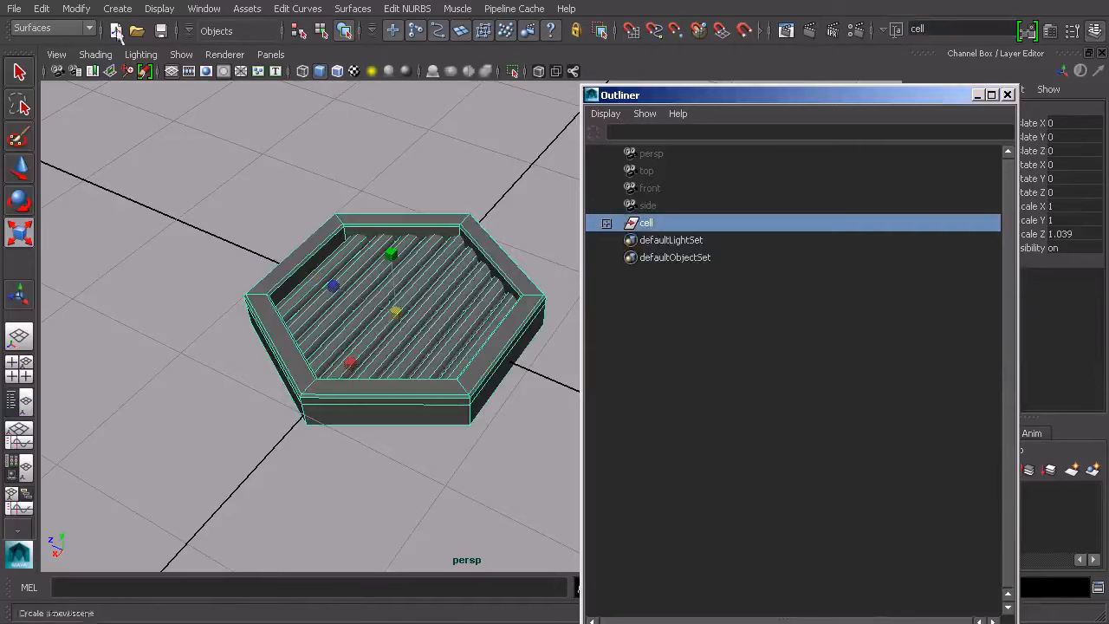
left_click(80, 11)
left_click(126, 66)
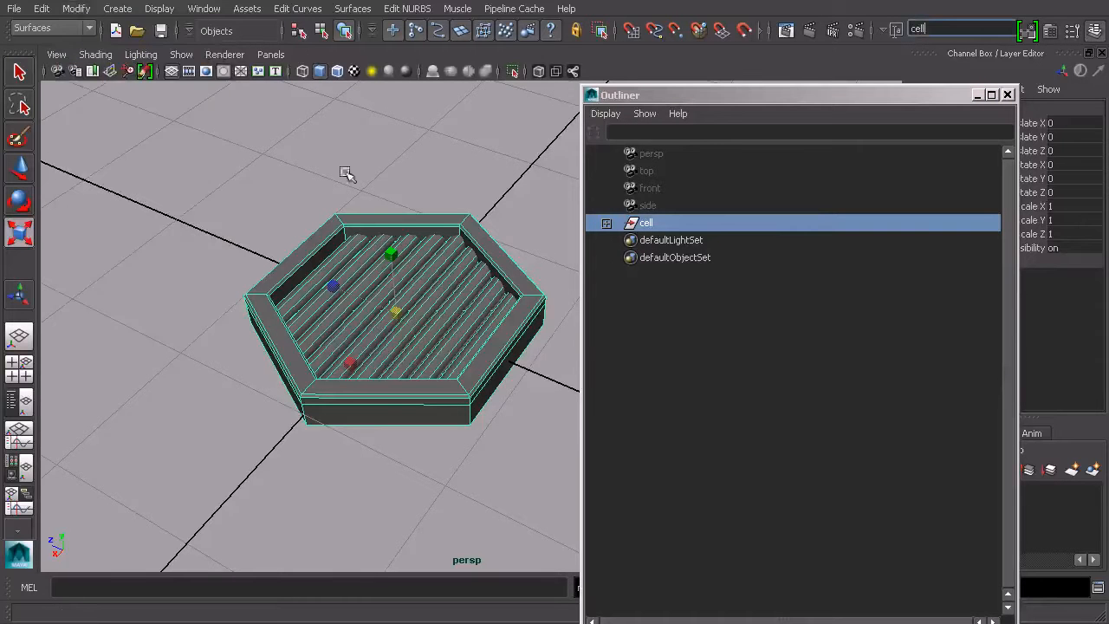
Select the whole cell group instead of its individual strips, and close the Outliner.
left_click_drag(407, 265, 409, 347, "alt")
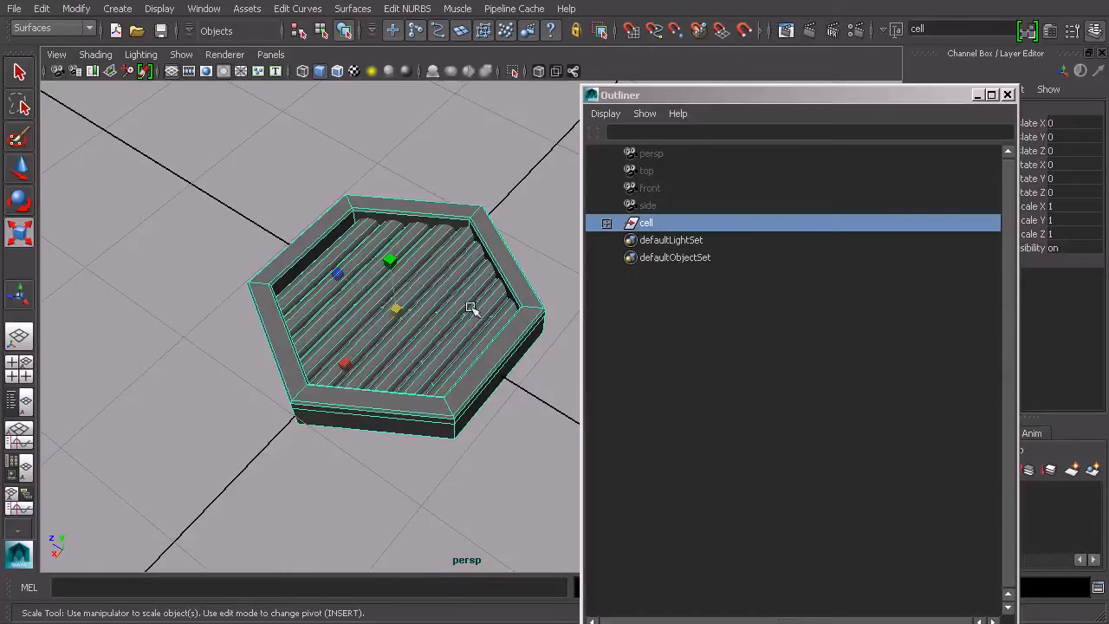
left_click(365, 236)
left_click(400, 243)
key("Up")
left_click(645, 223)
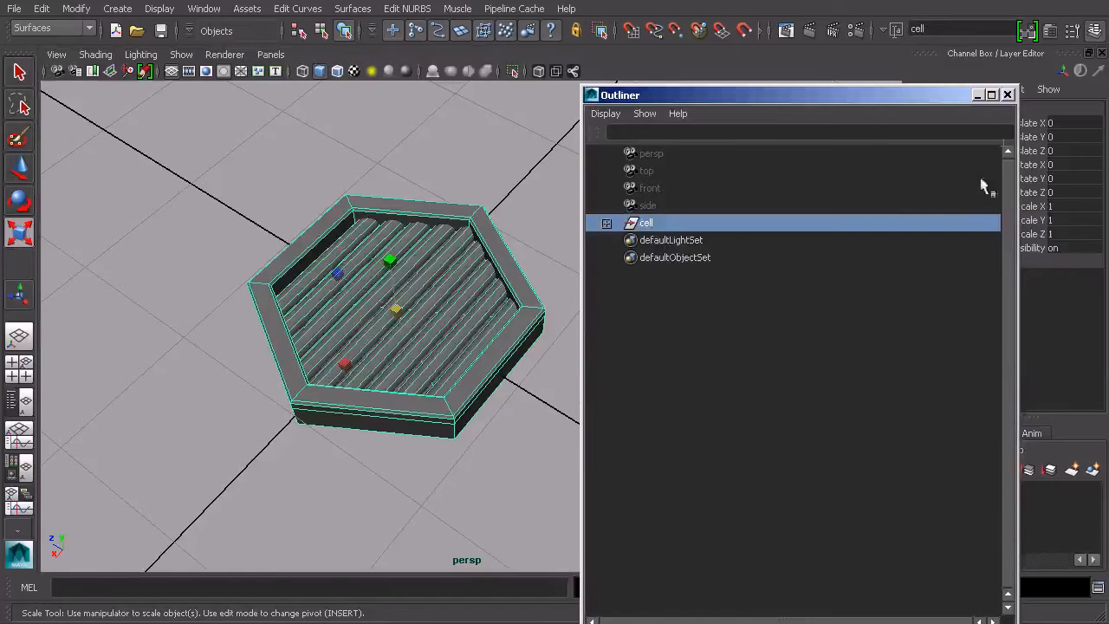
left_click(1010, 96)
Duplicate the cell group and move the copy to about -1.76 along Z, beside the original.
scroll(545, 366, "down", 6)
left_click_drag(545, 366, 607, 371, "alt")
middle_click_drag(563, 364, 515, 364, "alt")
left_click_drag(515, 364, 517, 378, "alt")
scroll(507, 374, "up", 5)
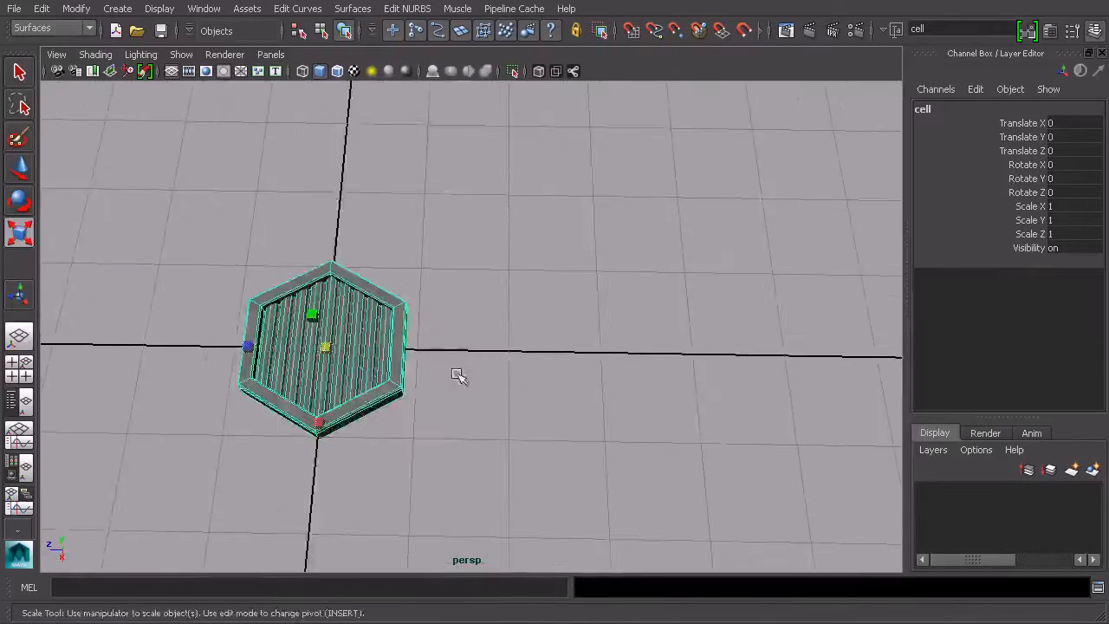
middle_click_drag(453, 374, 499, 374, "alt")
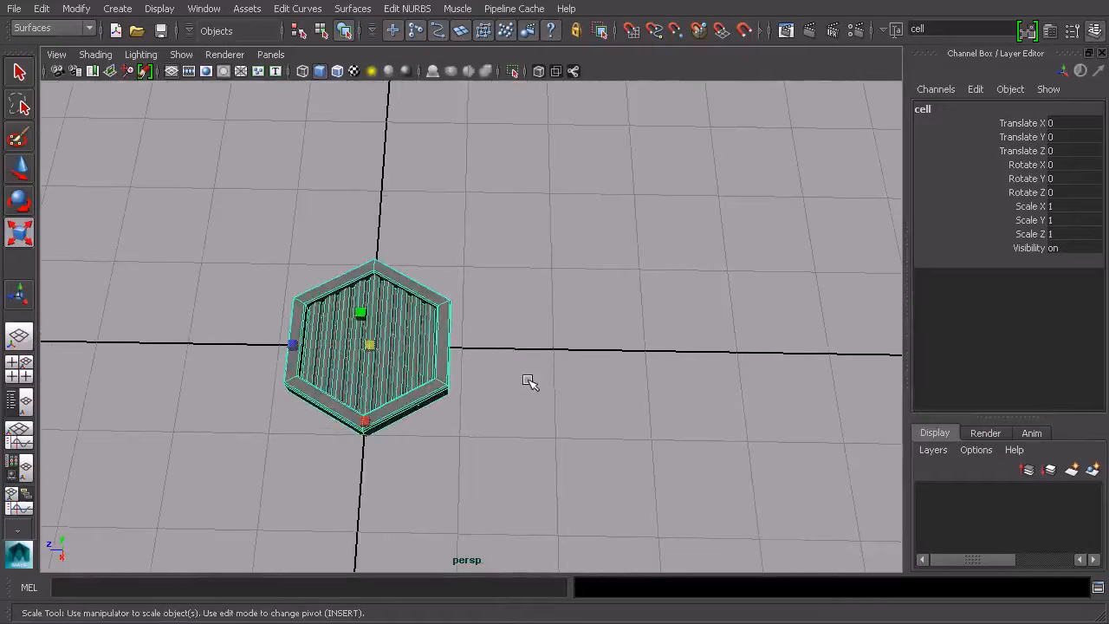
key("ctrl+d")
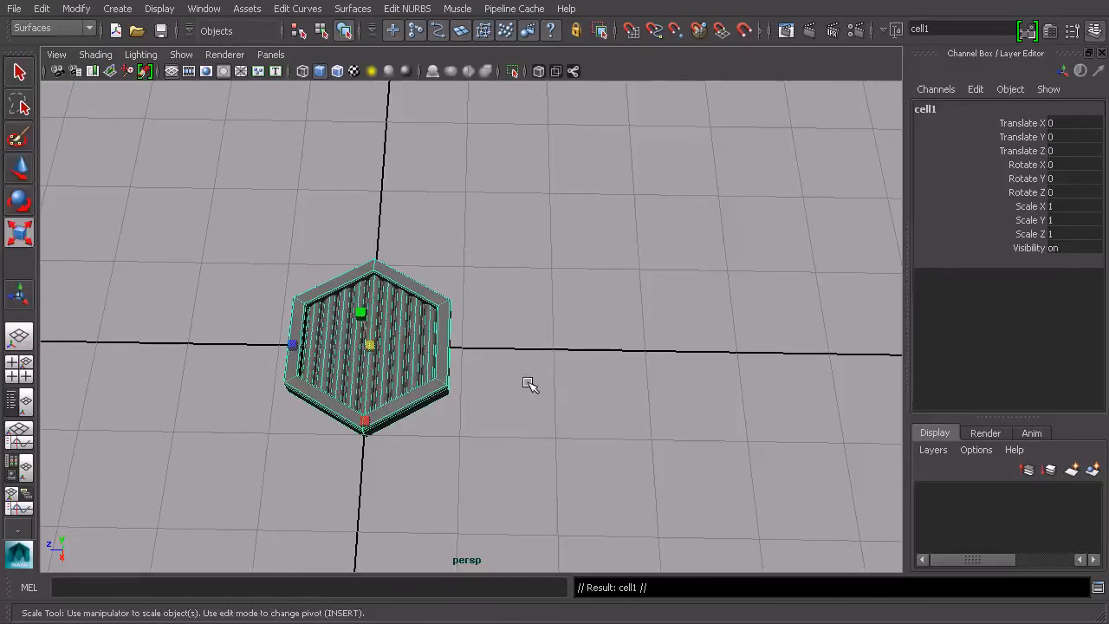
key("w")
middle_click_drag(413, 346, 468, 324, "alt")
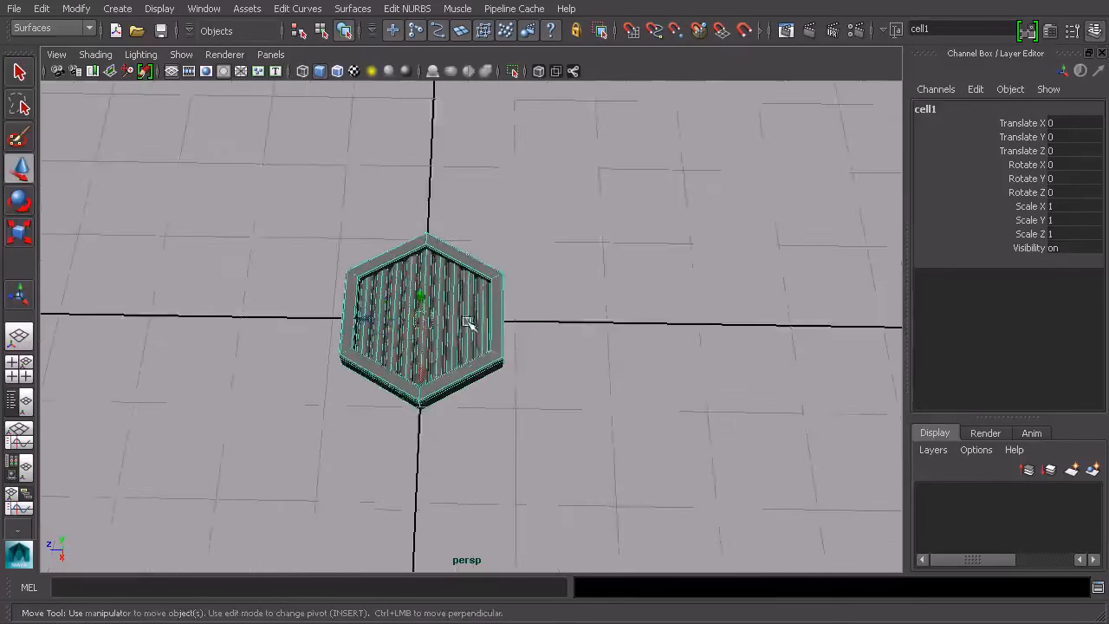
scroll(468, 324, "up", 4)
left_click_drag(334, 315, 599, 339)
Fine-tune the copy's Translate Z to about -1.74 so the two hexagonal frames meet edge to edge.
scroll(540, 322, "up", 6)
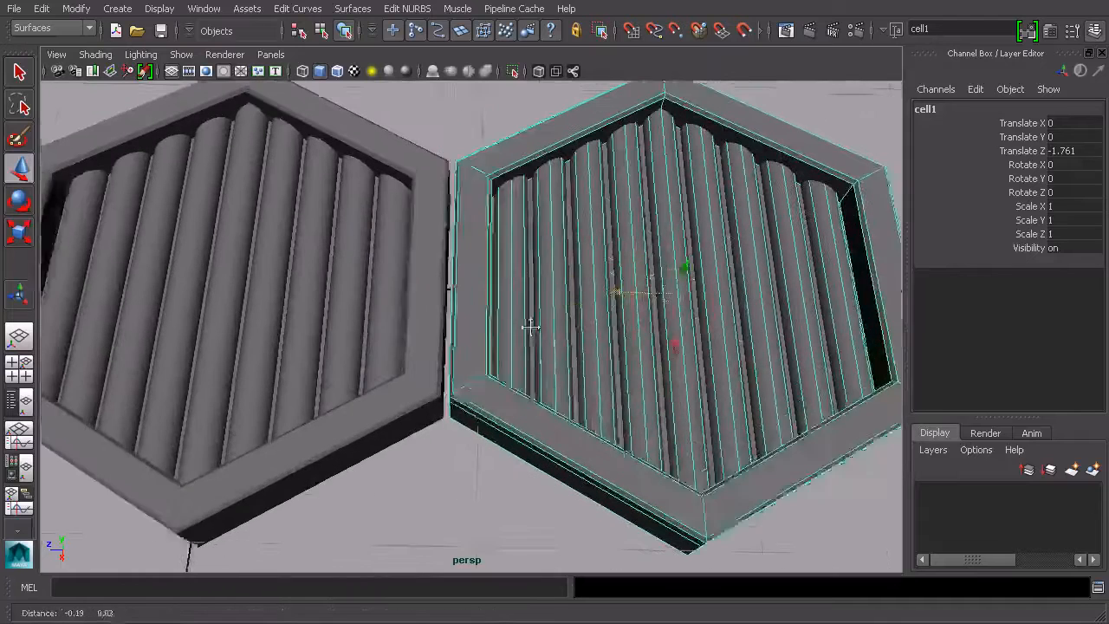
scroll(579, 337, "up", 2)
left_click_drag(725, 293, 722, 292)
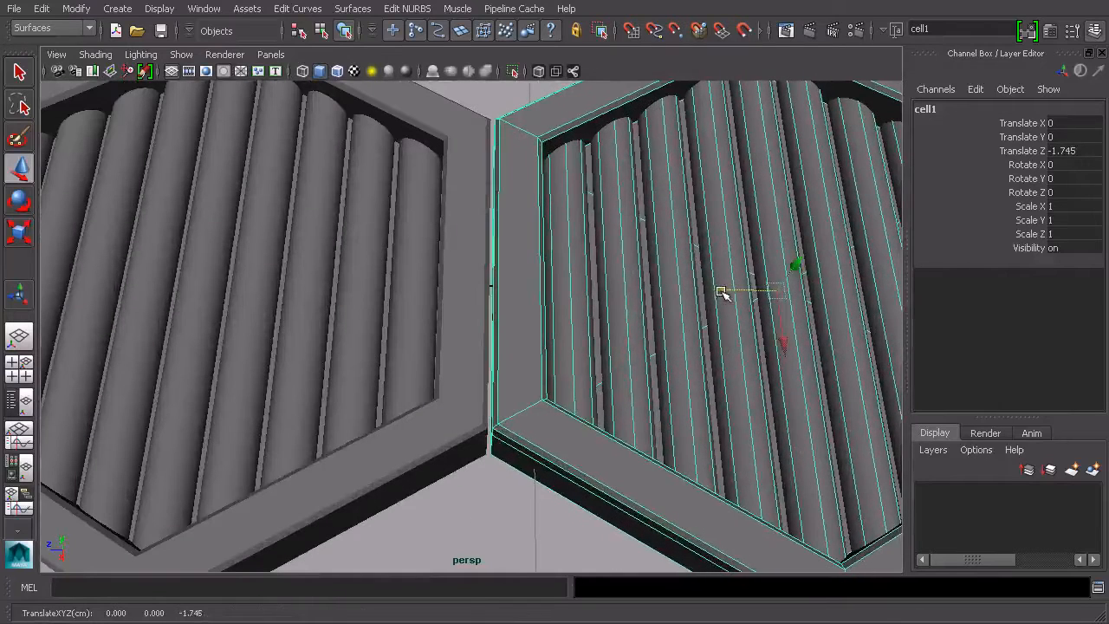
double_click(1079, 150)
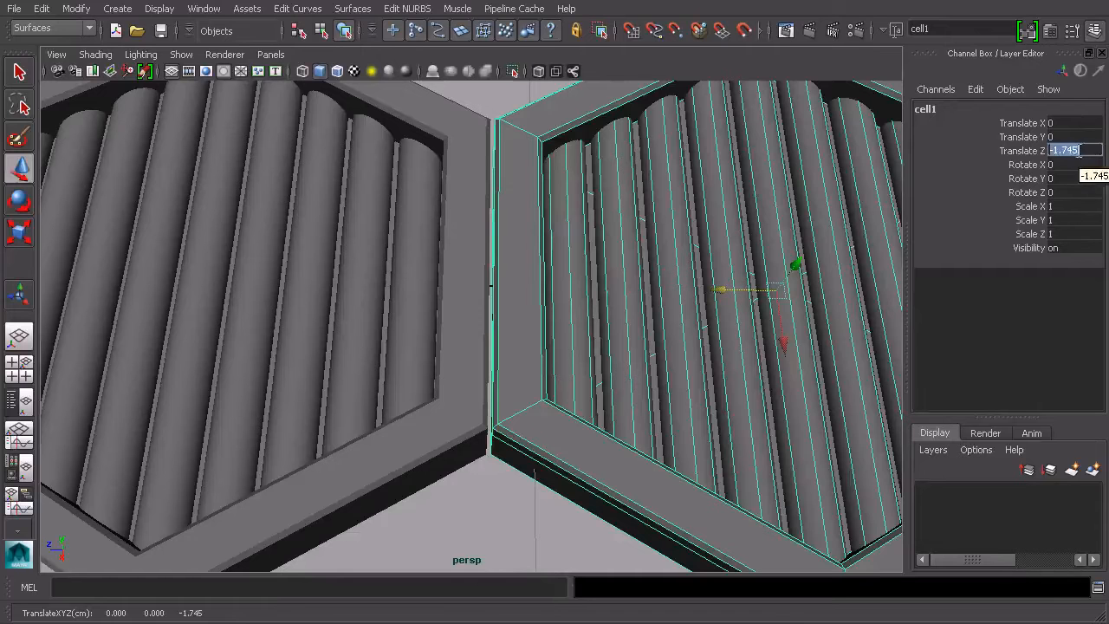
left_click_drag(734, 290, 732, 291)
left_click(478, 516)
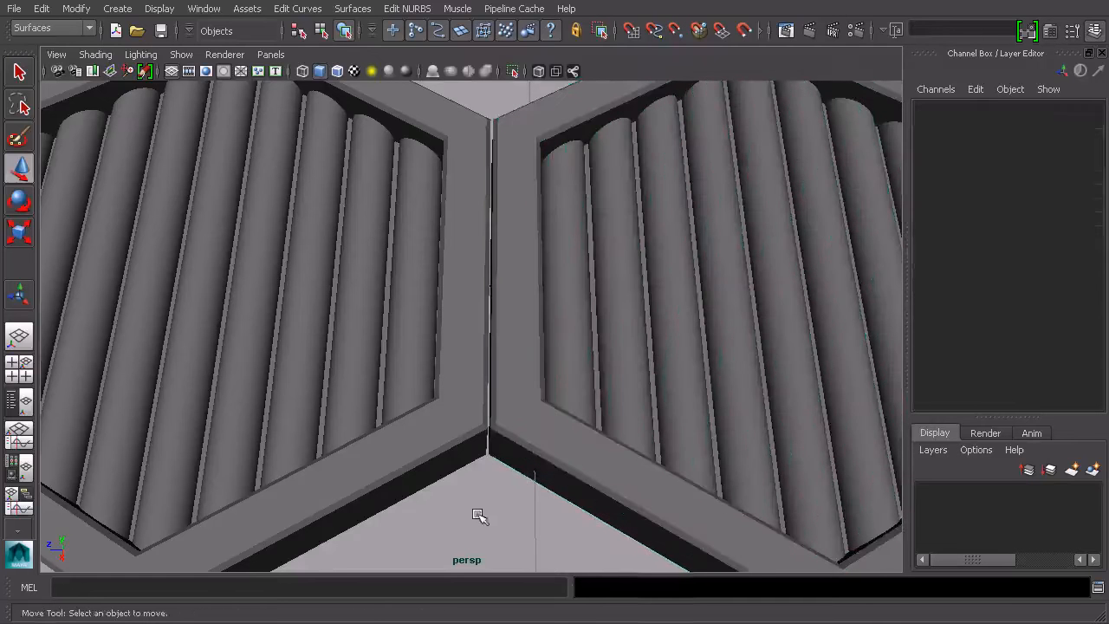
Inspect the joint between the two cells, then delete the entire copied cell group.
scroll(587, 441, "down", 6)
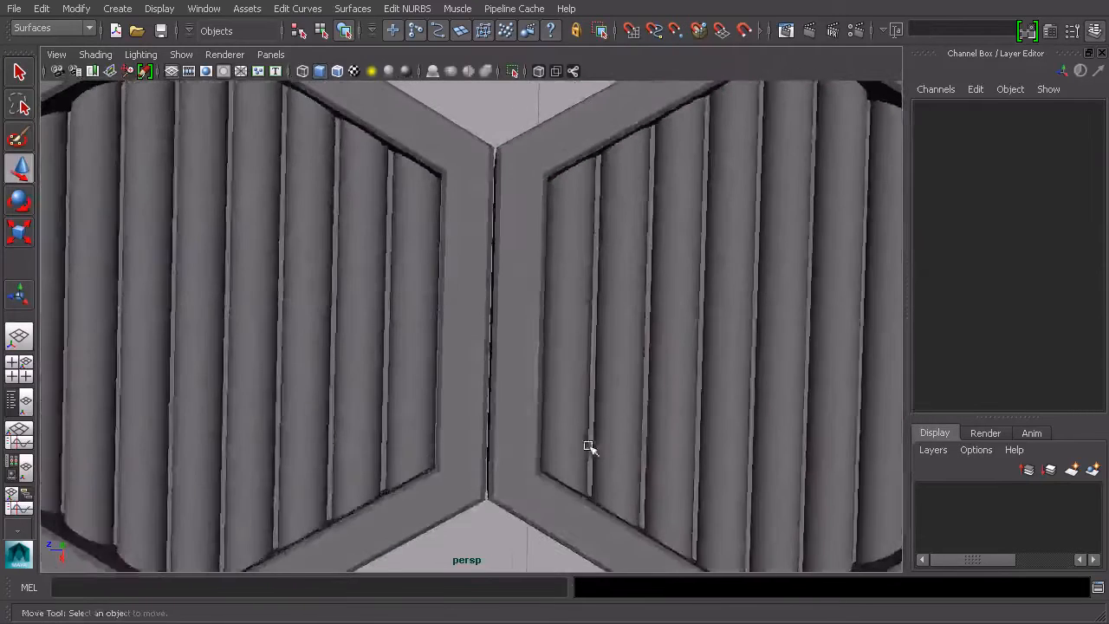
left_click_drag(594, 448, 627, 410, "alt")
left_click_drag(565, 441, 607, 450, "alt")
left_click(619, 413)
key("Up")
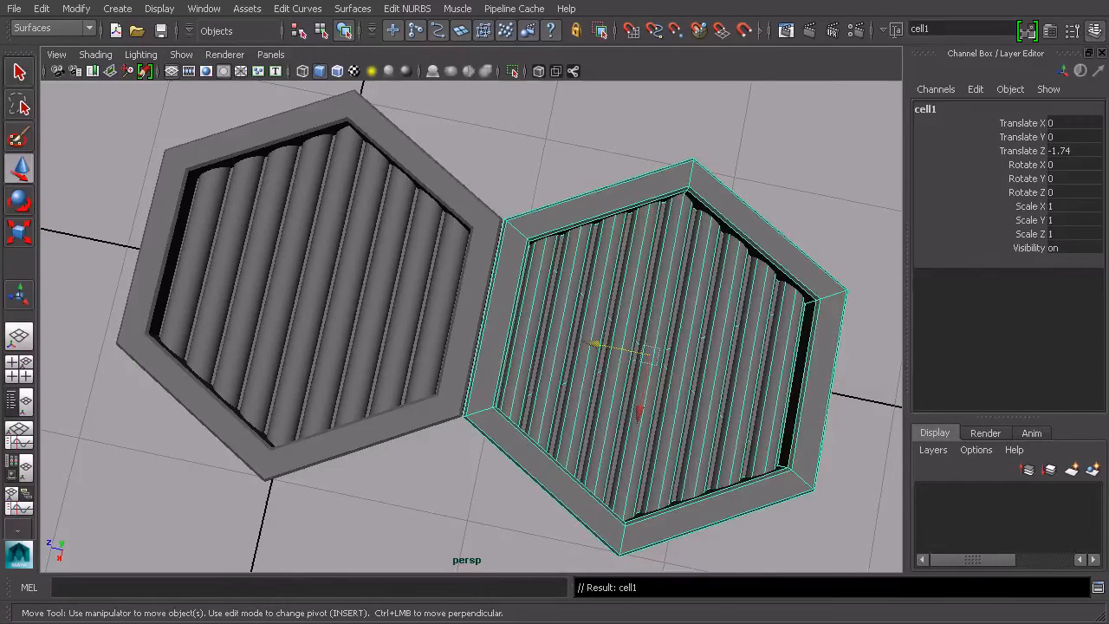
key("Delete")
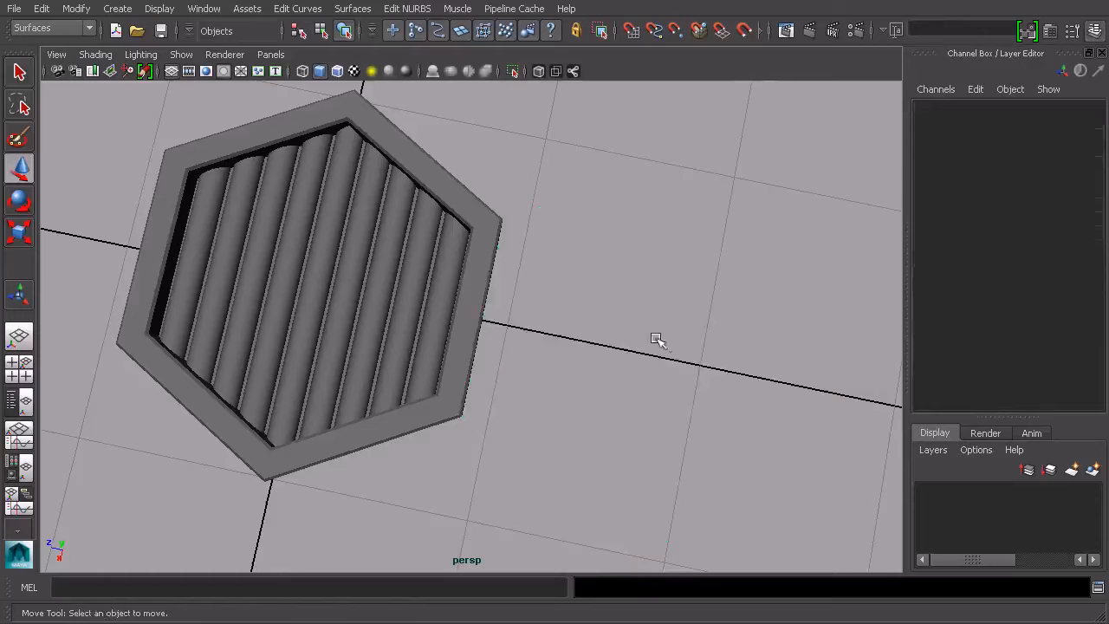
Select the remaining cell group, open the Duplicate Special options and reset them to their defaults.
left_click(376, 308)
left_click_drag(294, 271, 231, 163, "alt")
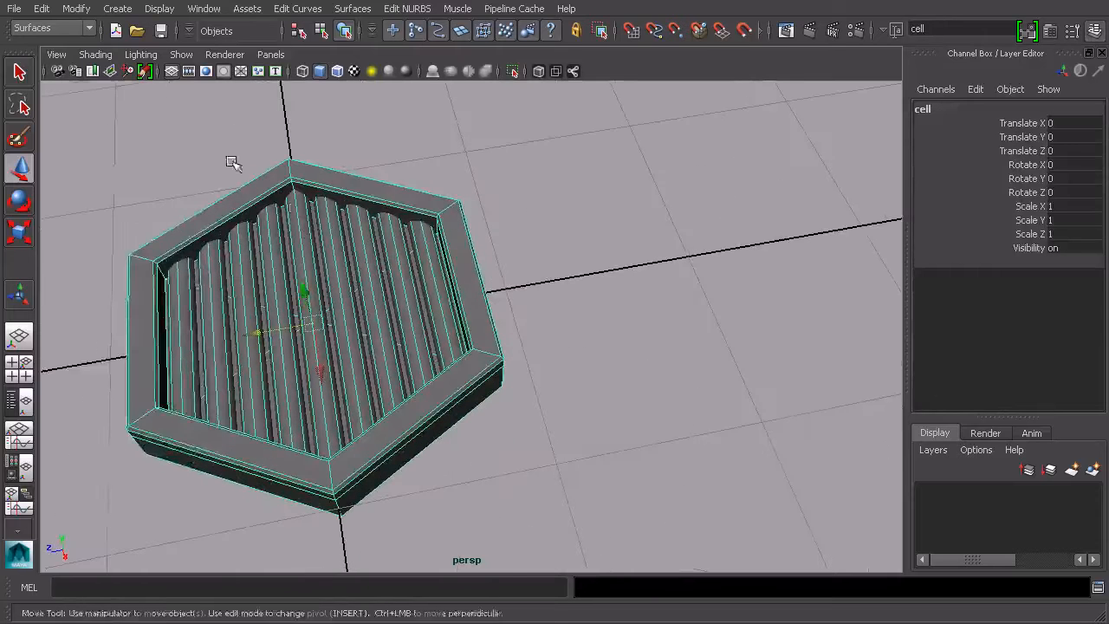
left_click(42, 9)
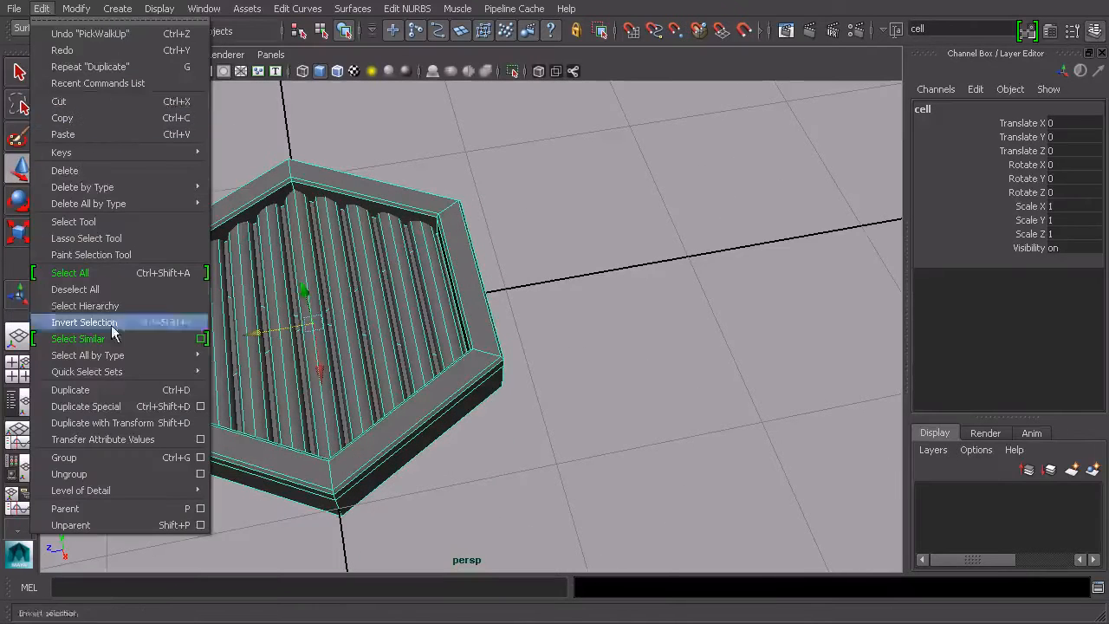
left_click(200, 406)
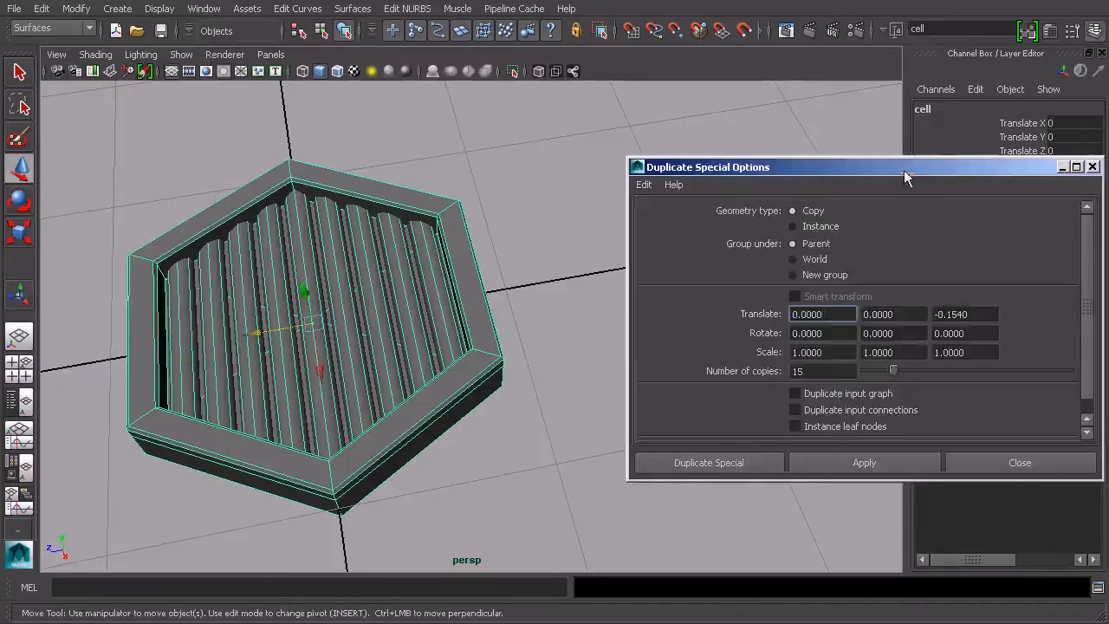
left_click_drag(903, 172, 874, 78)
left_click(614, 89)
left_click(626, 121)
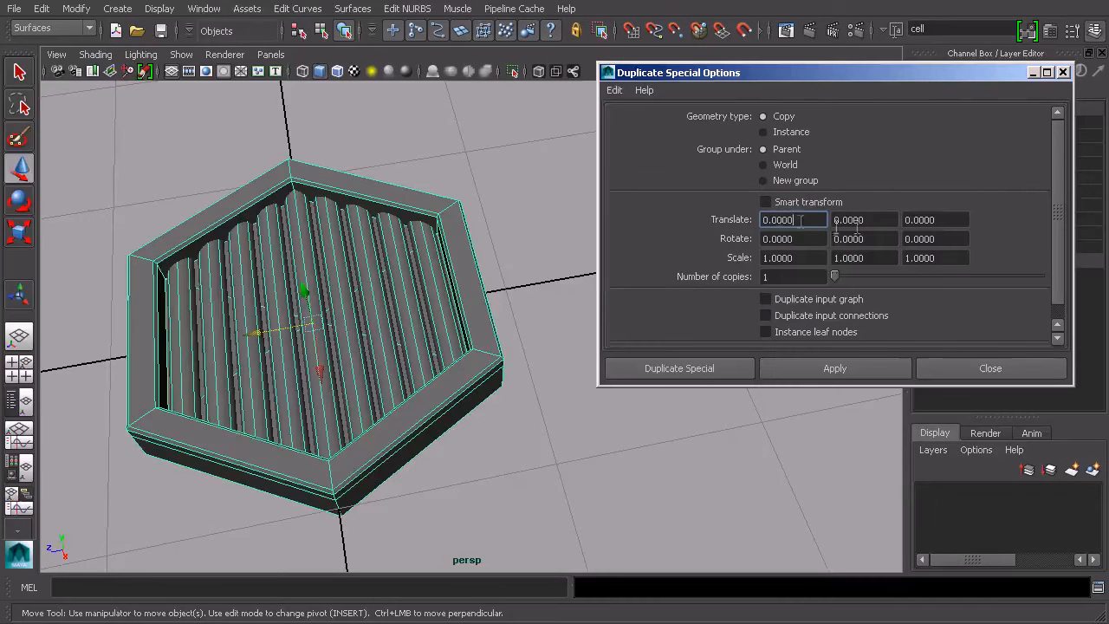
Duplicate the cell group with Duplicate Special, using Translate Z -1.74 and 11 copies, then deselect the row.
left_click(931, 220)
double_click(931, 219)
type("-1.74")
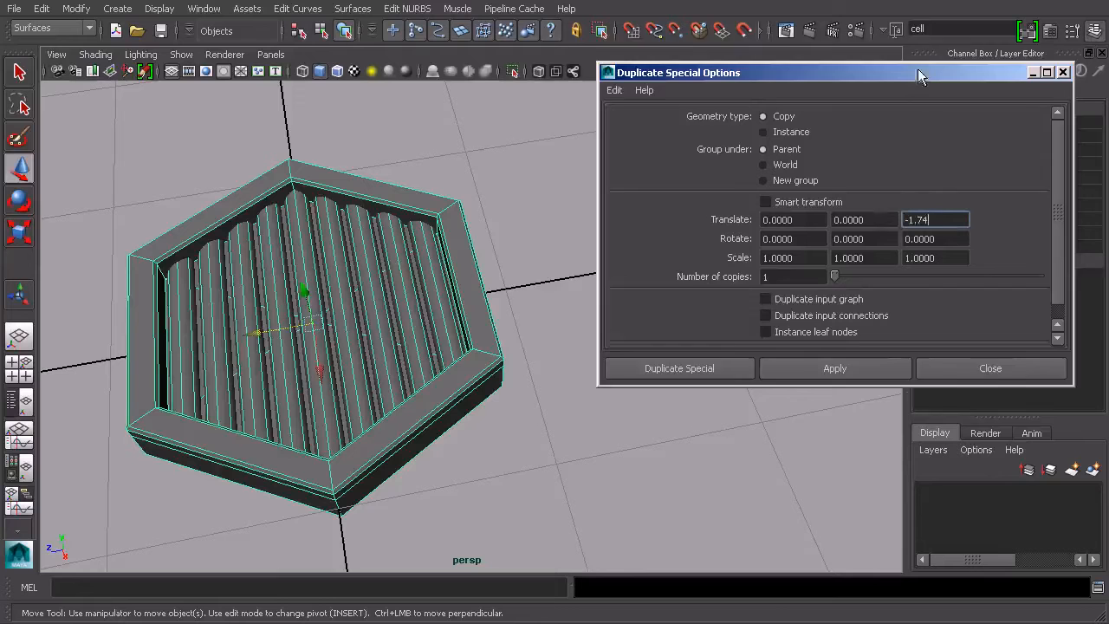
left_click_drag(919, 76, 862, 47)
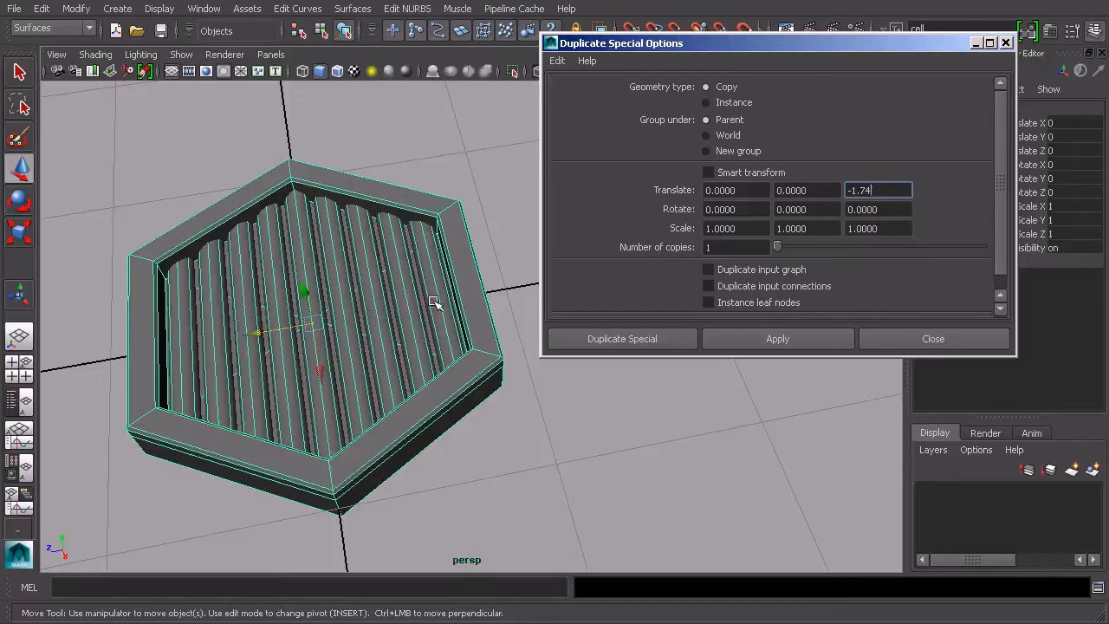
left_click(728, 248)
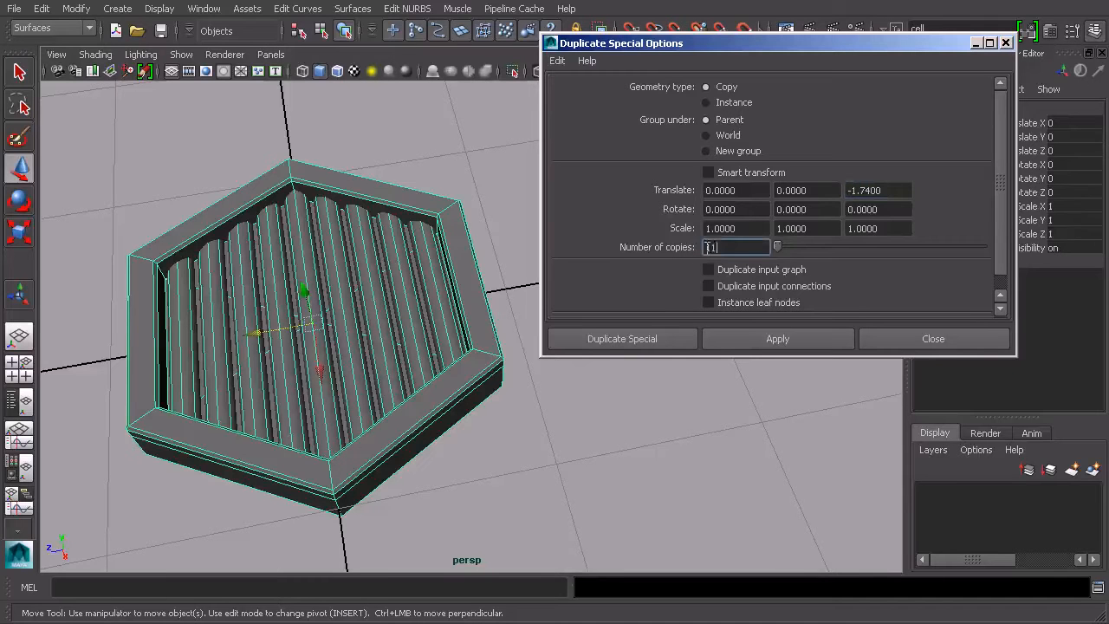
left_click(648, 343)
scroll(648, 338, "down", 6)
left_click_drag(788, 339, 705, 339, "alt")
left_click(627, 347)
left_click_drag(626, 347, 598, 338, "alt")
scroll(592, 405, "down", 4)
Open the Outliner and check which hexagon in the row each listed cell group corresponds to.
left_click(204, 7)
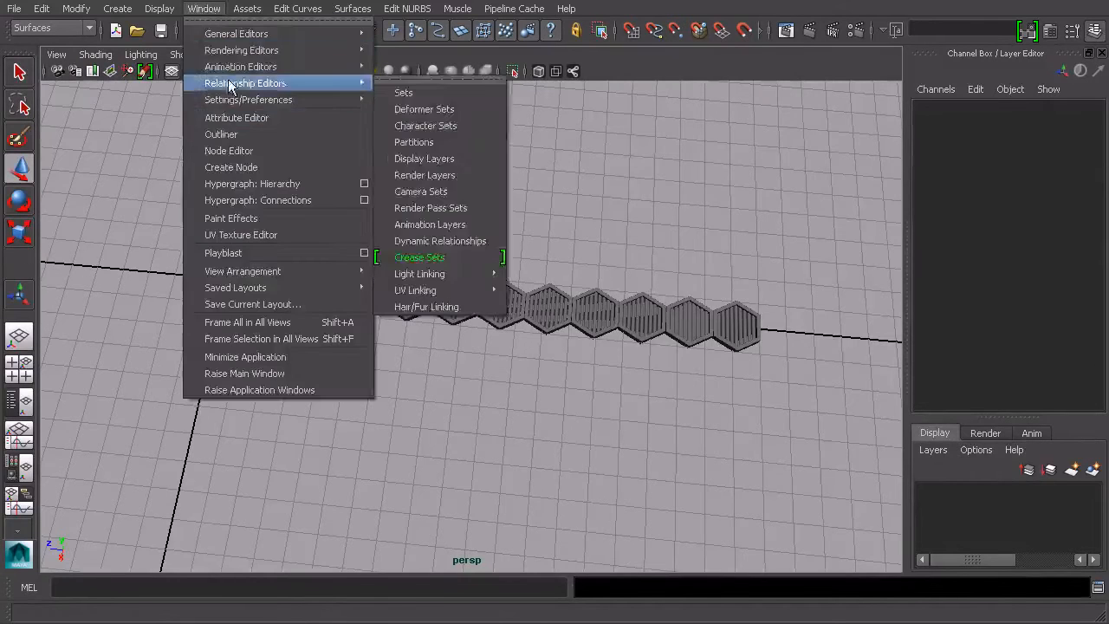
left_click(225, 131)
left_click(648, 225)
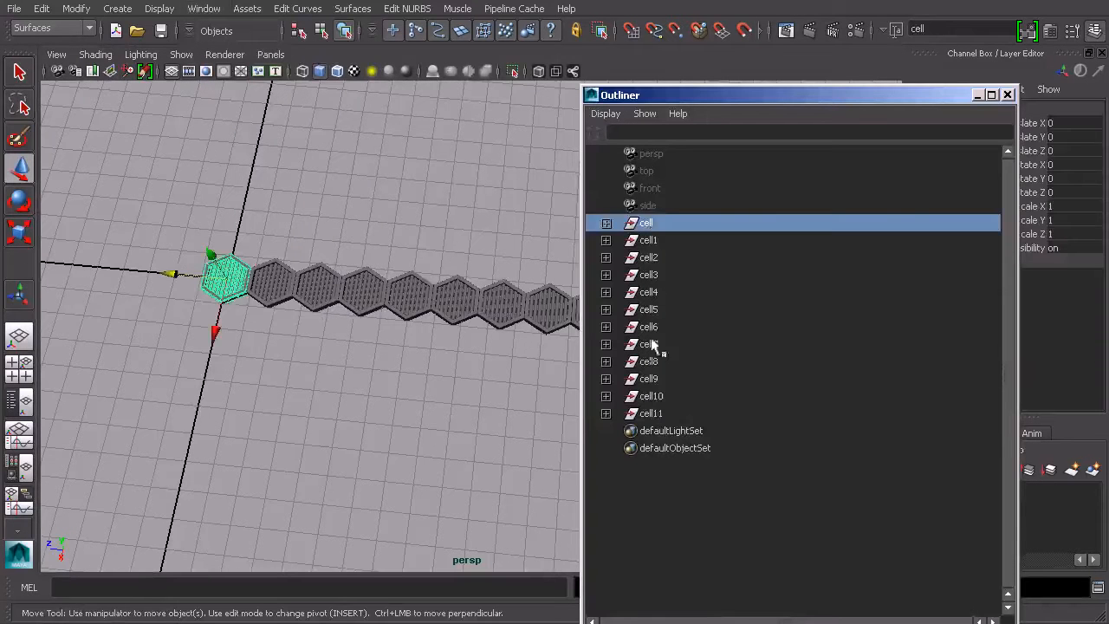
left_click(650, 414)
left_click(652, 362)
left_click(650, 309)
left_click(650, 292)
left_click(650, 258)
Group all the cell groups from cell to cell11 together.
left_click(650, 224)
left_click_drag(804, 92, 896, 72)
left_click_drag(404, 315, 375, 334, "alt")
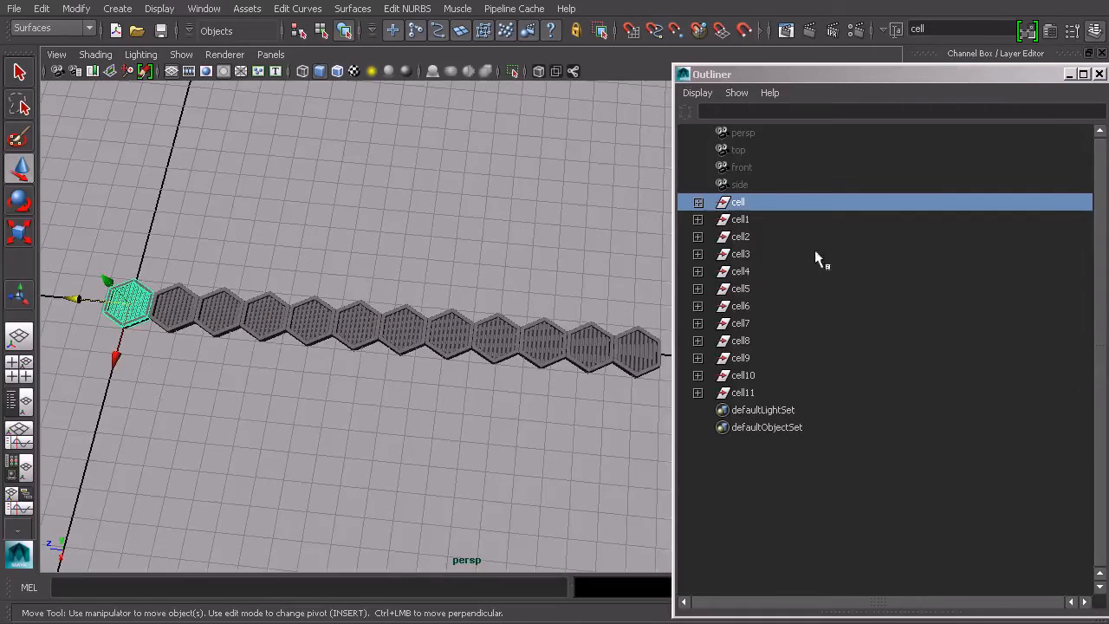
left_click(737, 394, "shift")
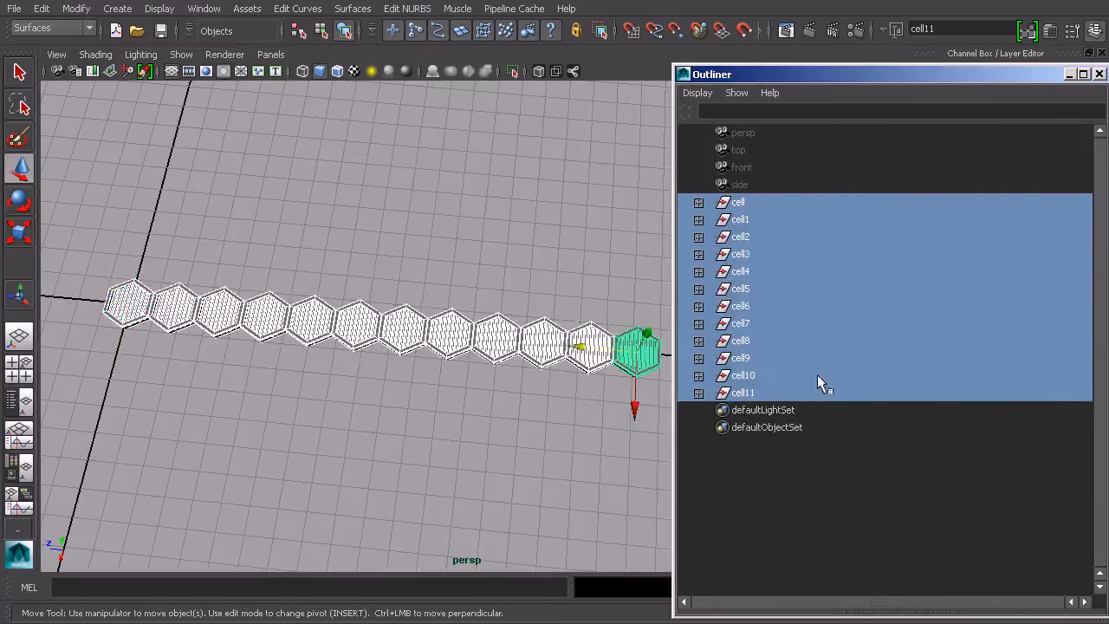
key("ctrl+g")
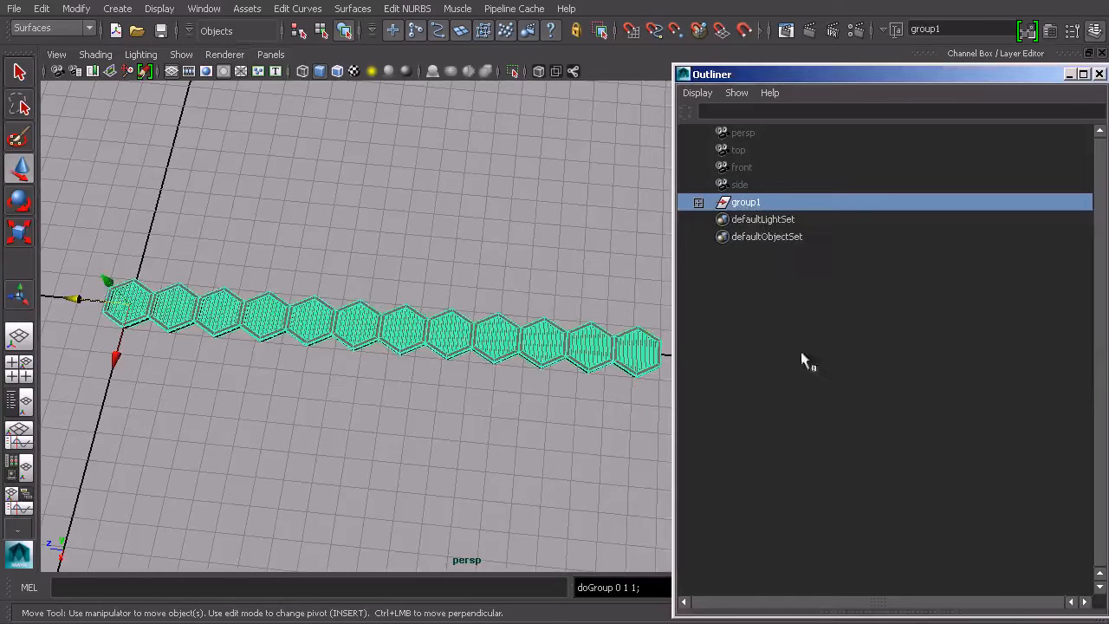
Rename the new group as cellRow and close the Outliner.
double_click(754, 205)
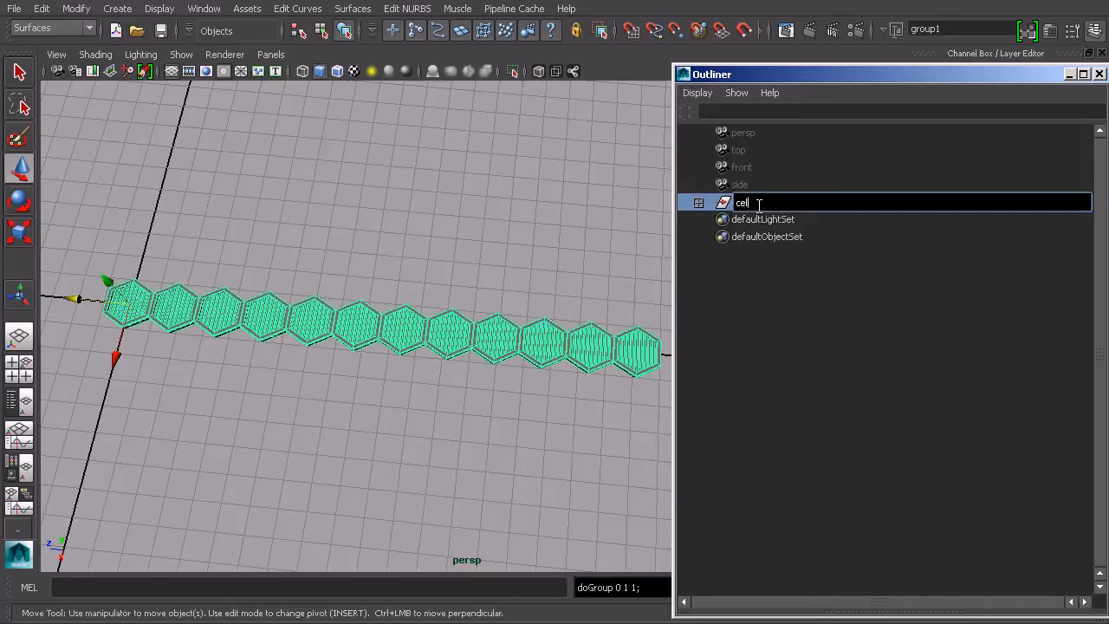
type("cellRow")
key("Return")
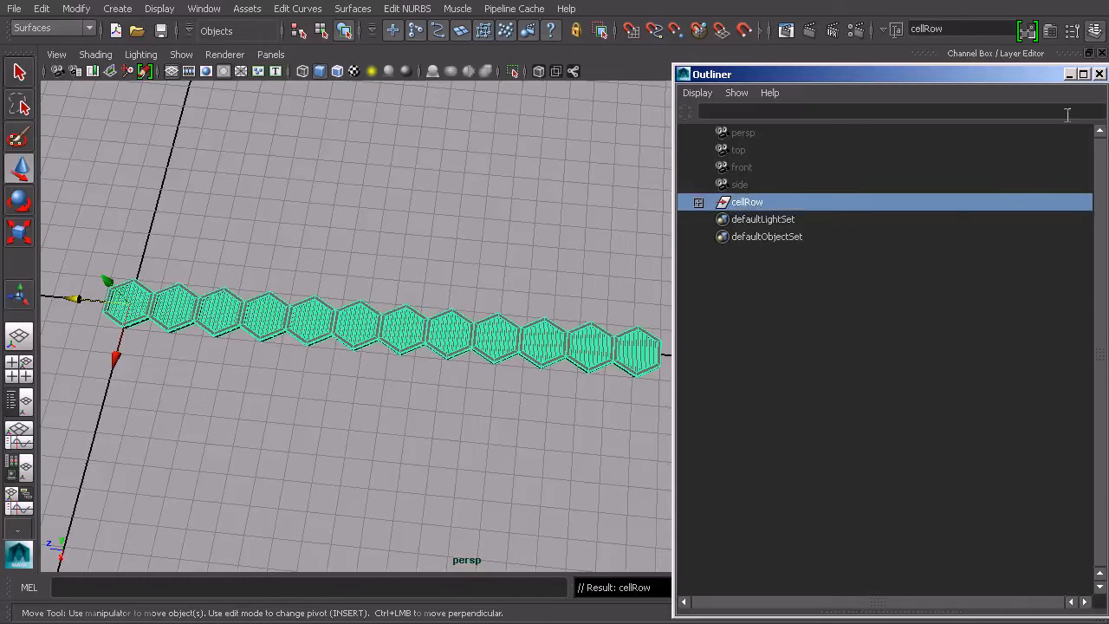
left_click(1101, 75)
Duplicate the cellRow group and move the copy along X to about Translate X -2.052.
left_click_drag(800, 168, 490, 310, "alt")
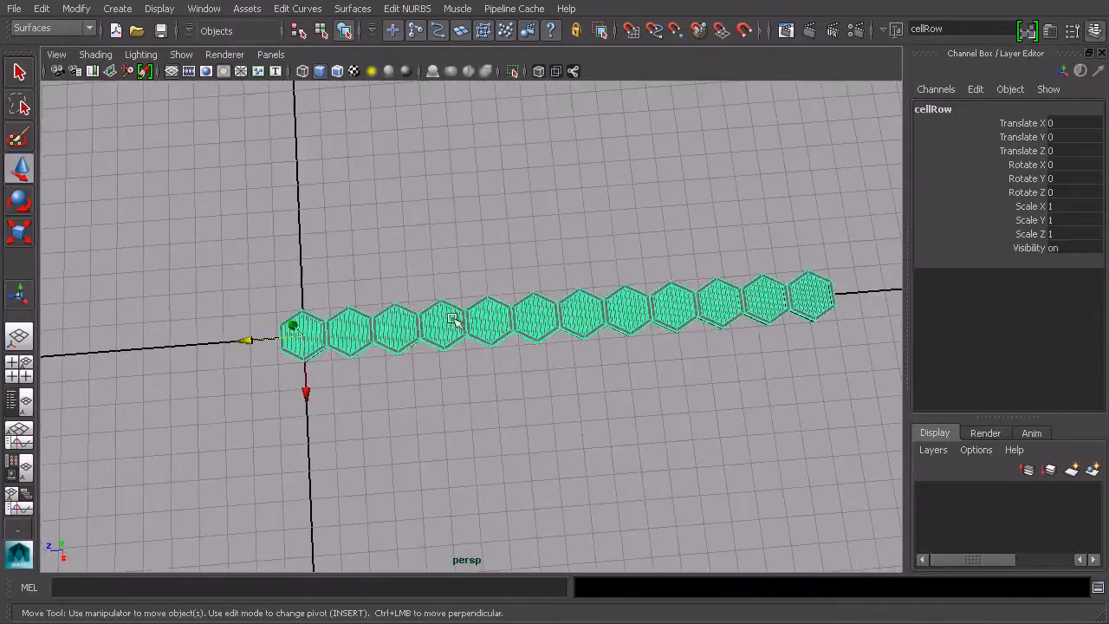
key("ctrl+d")
left_click_drag(306, 396, 305, 343)
Nest the copied row against the original by offsetting it to about Translate X -1.57 and Translate Z 0.854.
middle_click_drag(350, 333, 496, 361, "alt")
scroll(425, 324, "up", 5)
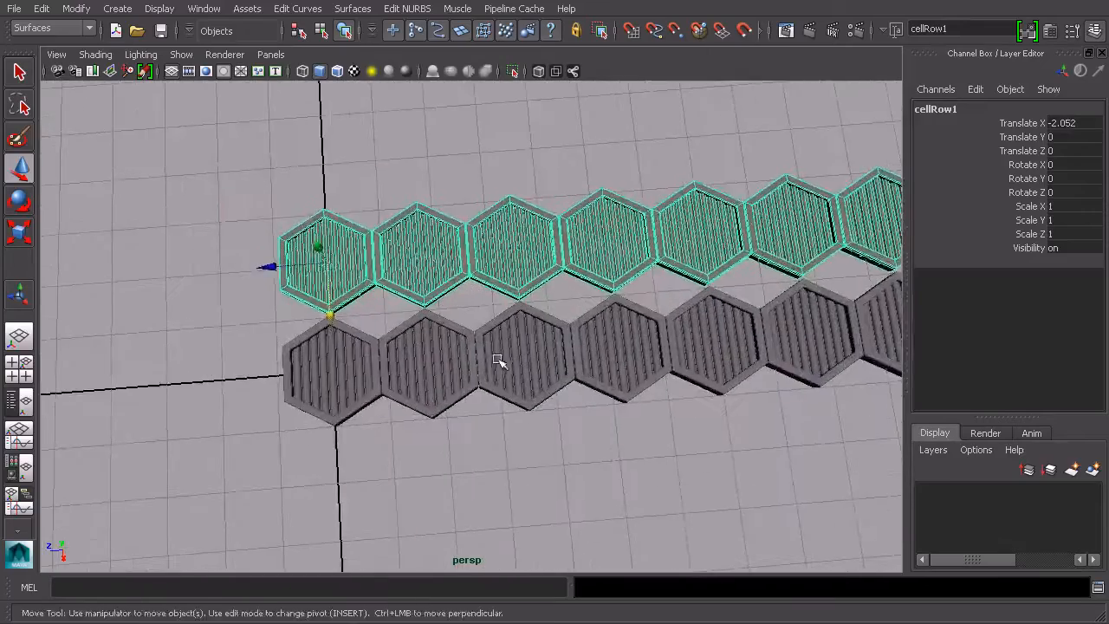
scroll(495, 361, "up", 3)
middle_click_drag(434, 325, 478, 362, "alt")
left_click_drag(453, 326, 449, 355, "alt")
middle_click_drag(449, 355, 560, 371, "alt")
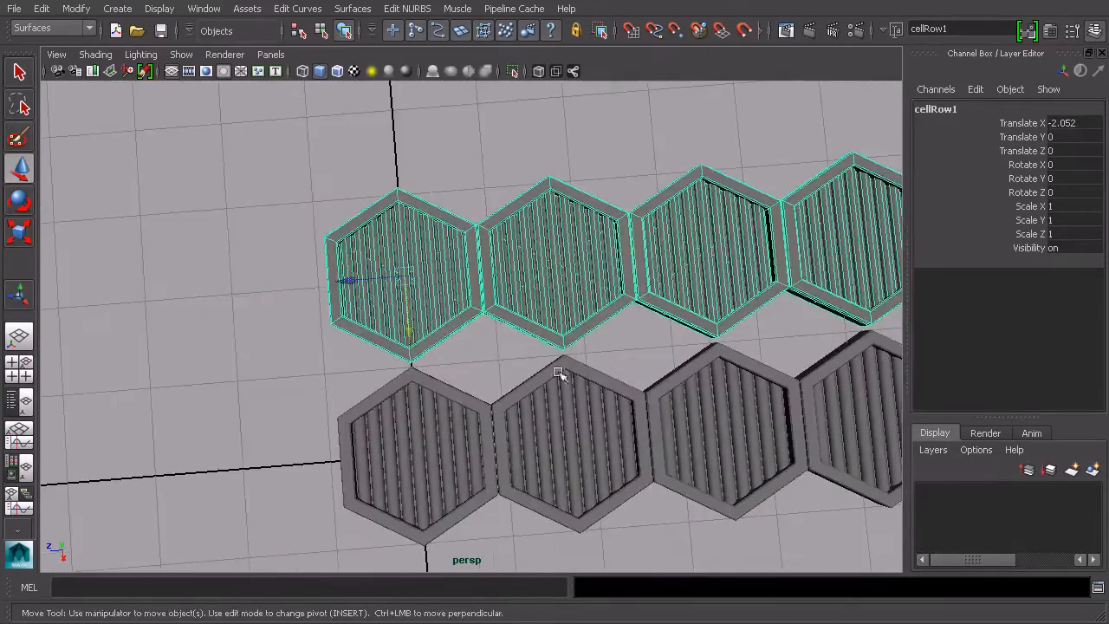
middle_click_drag(431, 333, 487, 297, "alt")
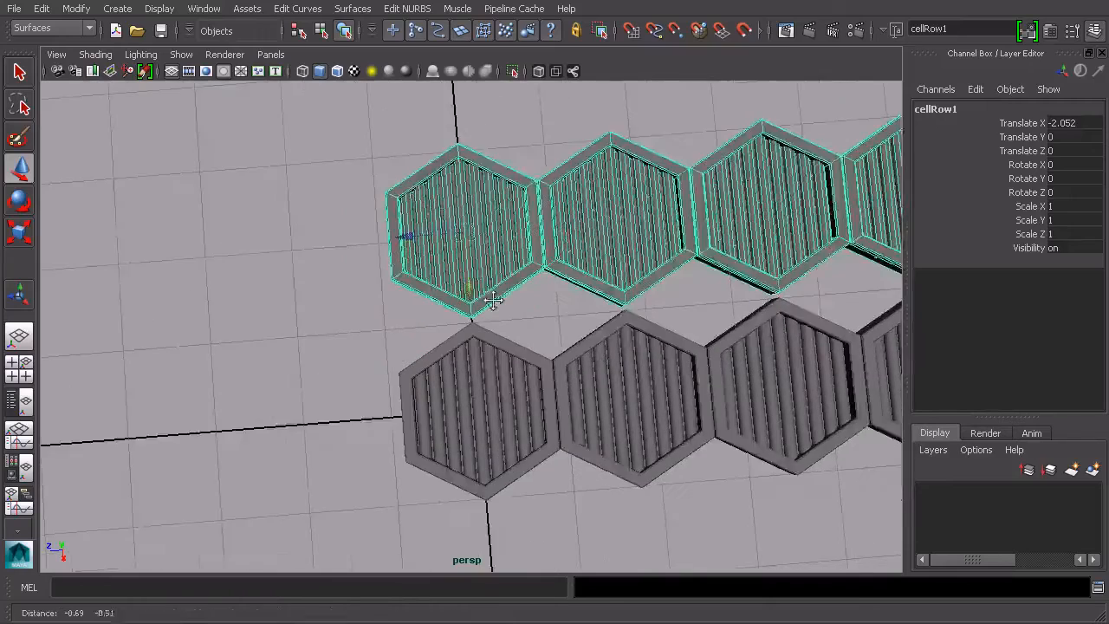
scroll(503, 304, "up", 3)
left_click_drag(408, 184, 320, 251)
left_click_drag(351, 300, 355, 305)
left_click_drag(327, 251, 320, 256)
Refine the copied row's position in the top view to Translate X -1.515 and Translate Z 0.867.
key("space")
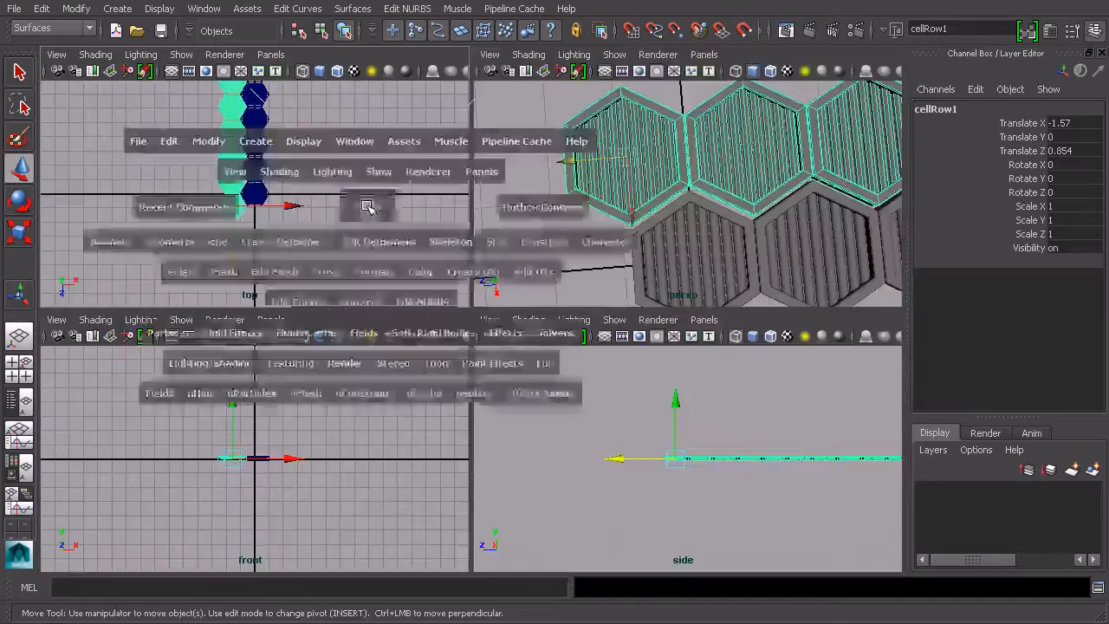
key("space")
middle_click_drag(575, 414, 586, 163, "alt")
scroll(607, 199, "up", 7)
middle_click_drag(621, 238, 483, 495, "alt")
scroll(516, 445, "up", 3)
scroll(597, 391, "up", 3)
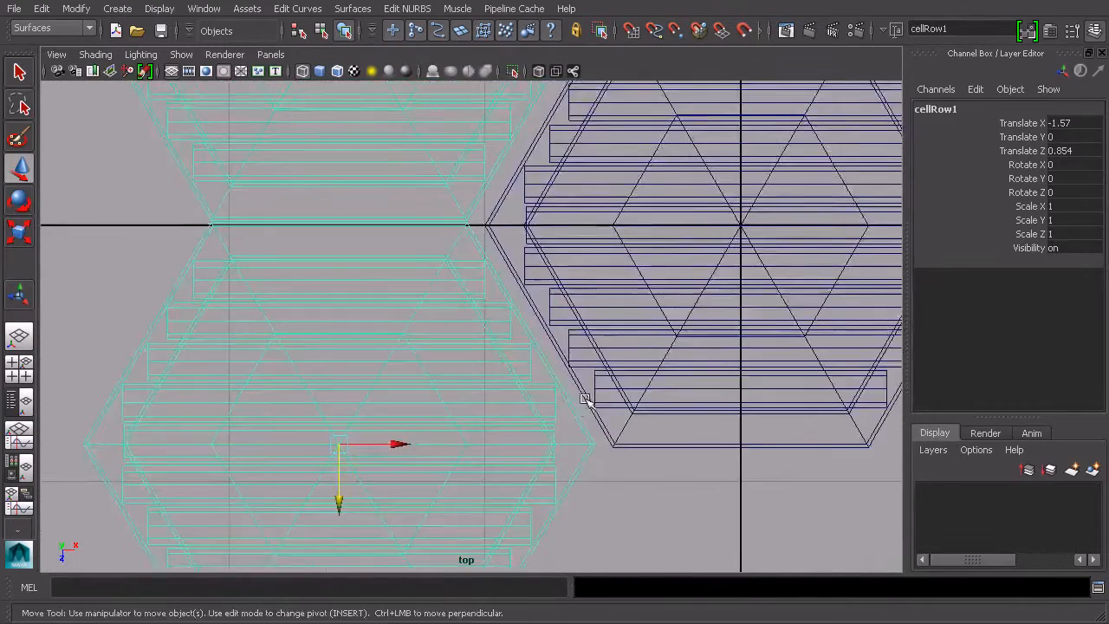
scroll(564, 382, "down", 6)
scroll(516, 397, "up", 4)
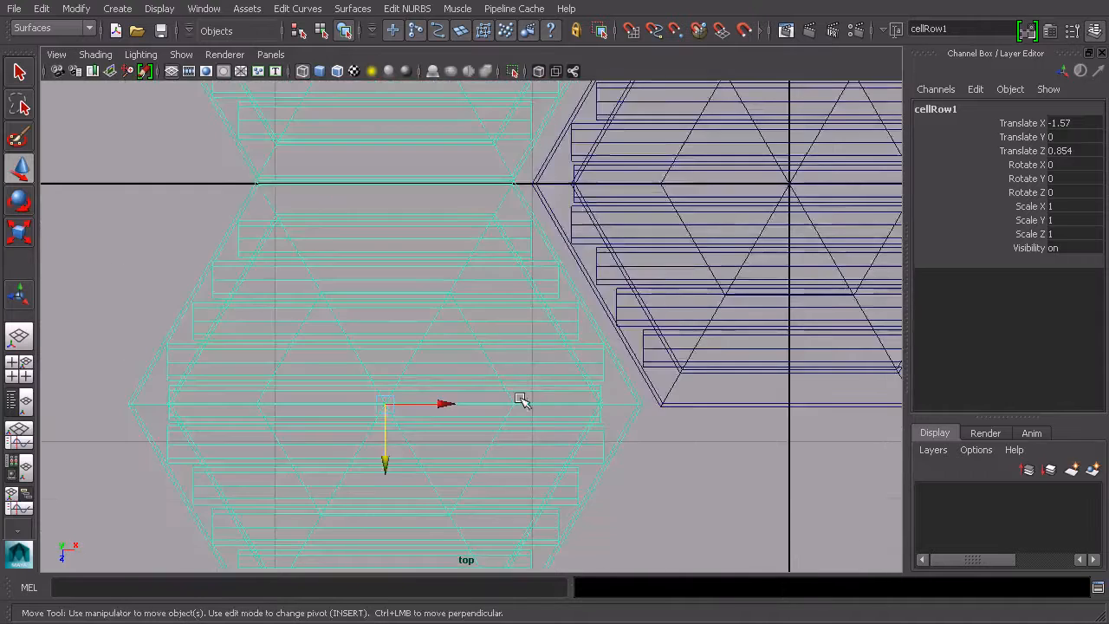
left_click_drag(353, 483, 358, 490)
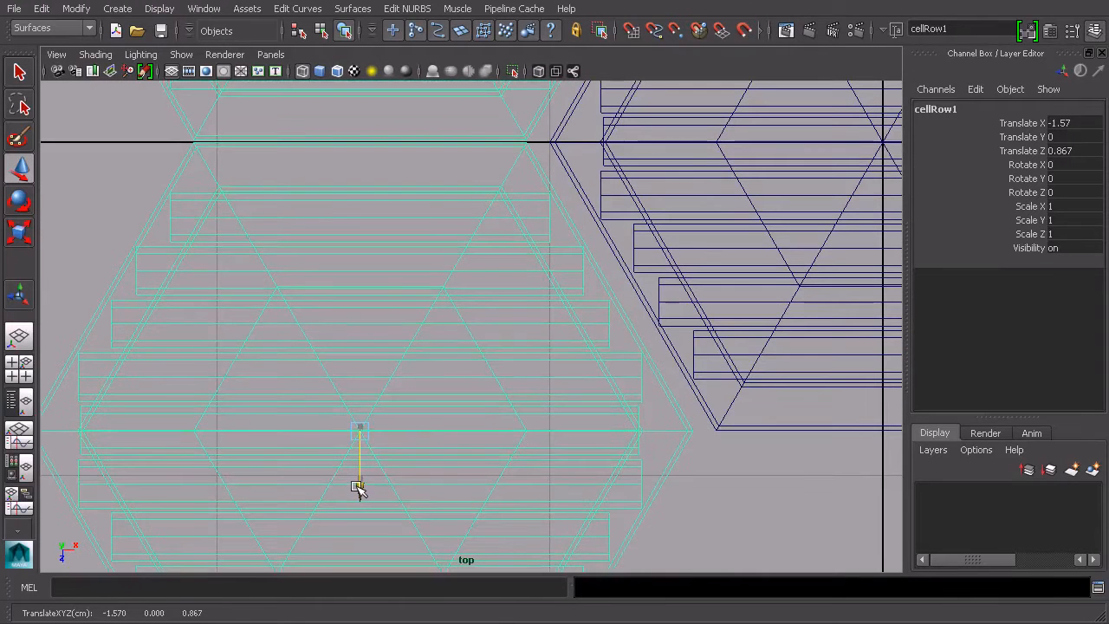
left_click_drag(417, 433, 436, 434)
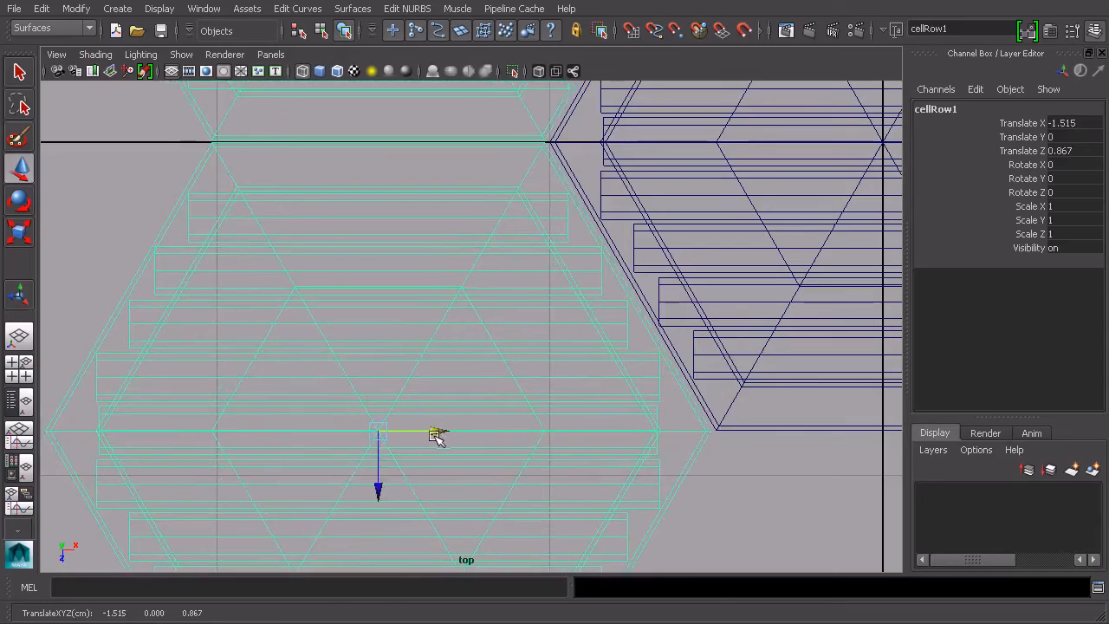
Return to the perspective view, deselect the copied row and examine how the two rows fit along their length.
scroll(595, 349, "down", 5)
key("space")
key("space")
left_click_drag(663, 399, 763, 225, "alt")
left_click(817, 462)
scroll(809, 446, "down", 5)
left_click_drag(834, 338, 768, 347, "alt")
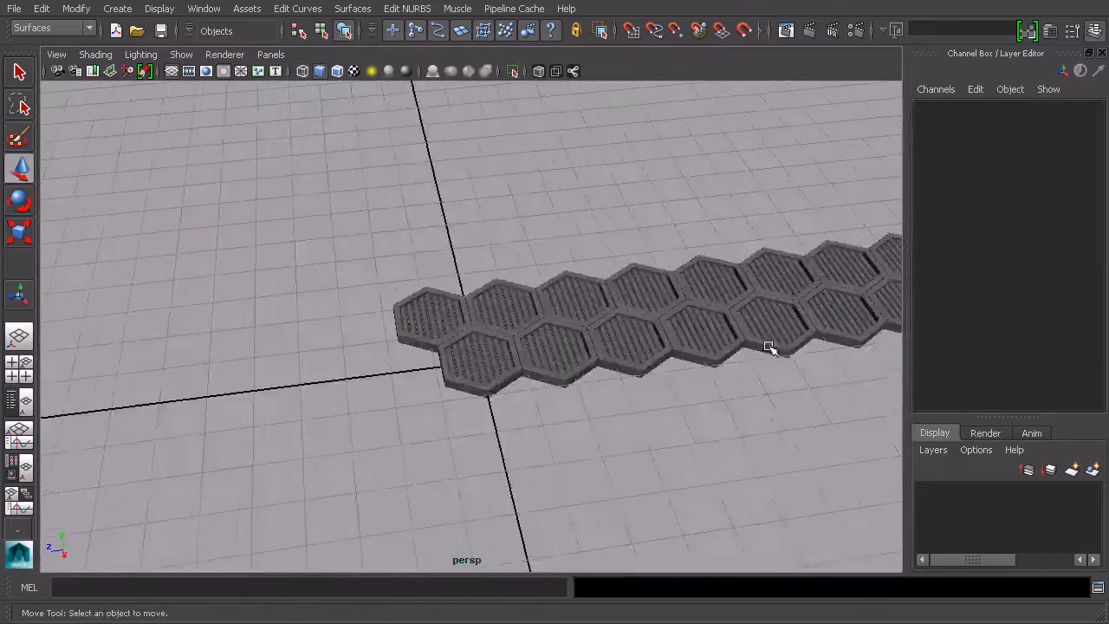
middle_click_drag(768, 347, 482, 335, "alt")
scroll(482, 335, "down", 3)
left_click_drag(471, 349, 456, 347, "alt")
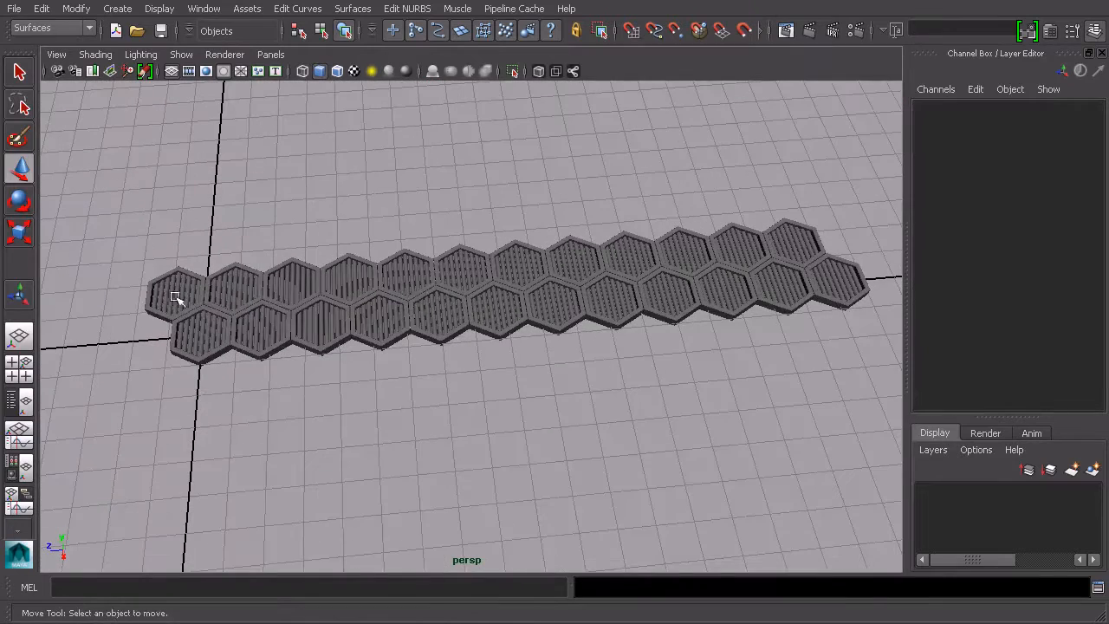
Duplicate the last cell of the back row and move the copy to the row's end at about Translate Z -20.879.
middle_click_drag(746, 305, 537, 322, "alt")
scroll(586, 205, "up", 4)
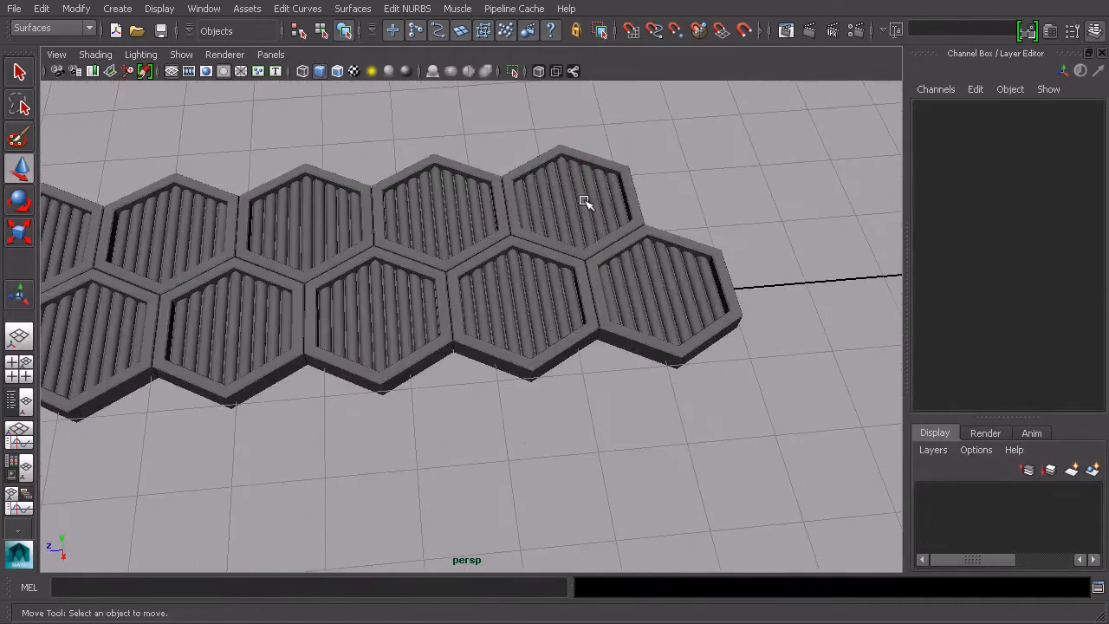
left_click(586, 204)
scroll(542, 255, "up", 8)
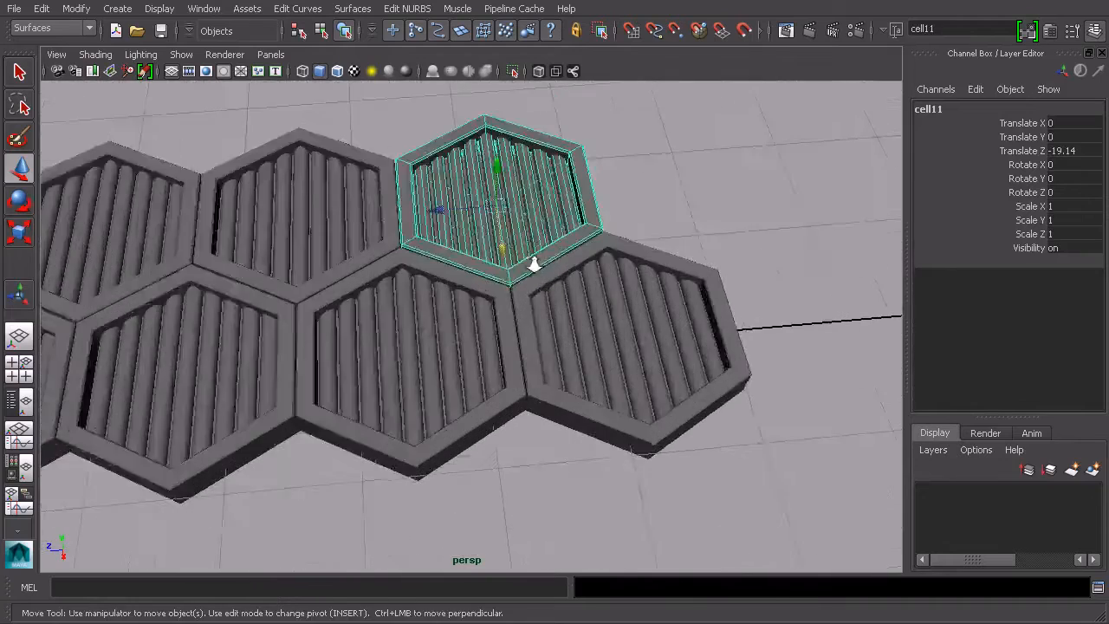
middle_click_drag(543, 262, 483, 452, "alt")
left_click_drag(484, 453, 560, 364, "alt")
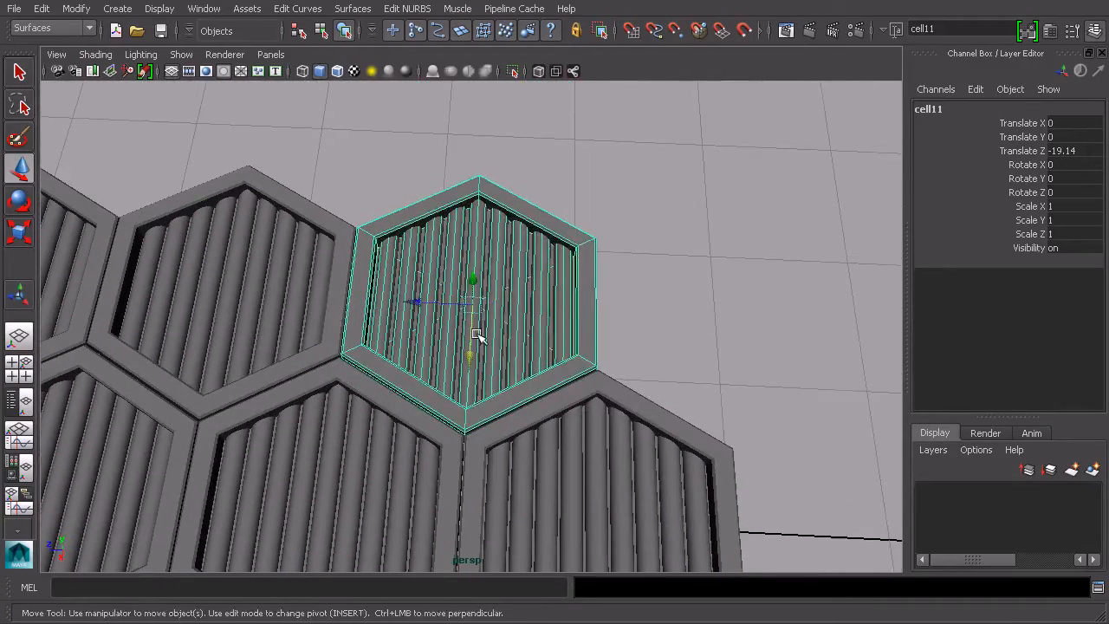
key("ctrl+d")
left_click_drag(420, 303, 590, 316)
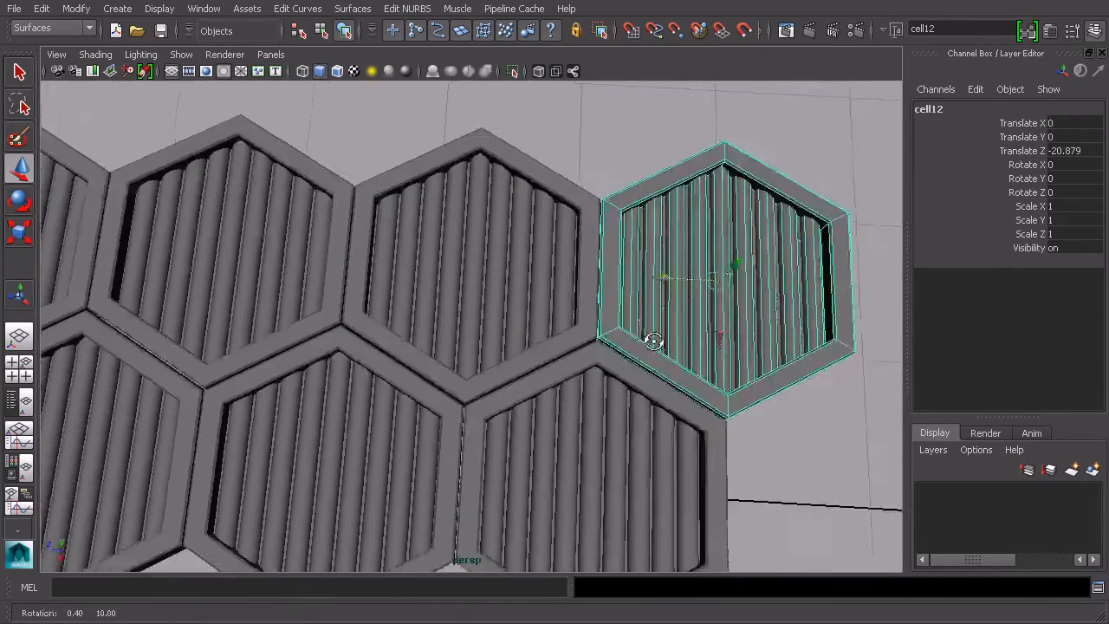
Fine-tune the added end cell against its neighbour to Translate Z -20.884, then deselect it.
middle_click_drag(660, 332, 485, 361, "alt")
right_click_drag(485, 362, 658, 298, "alt")
middle_click_drag(660, 282, 591, 313, "alt")
left_click_drag(700, 236, 705, 238)
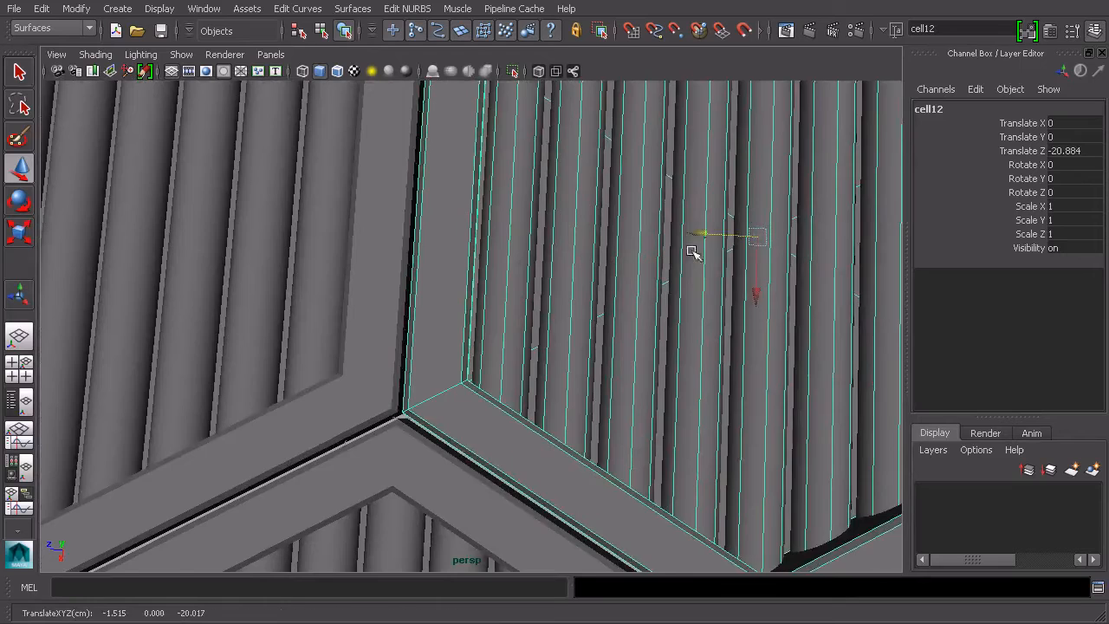
scroll(694, 253, "down", 5)
left_click_drag(698, 445, 689, 385, "alt")
scroll(579, 364, "down", 5)
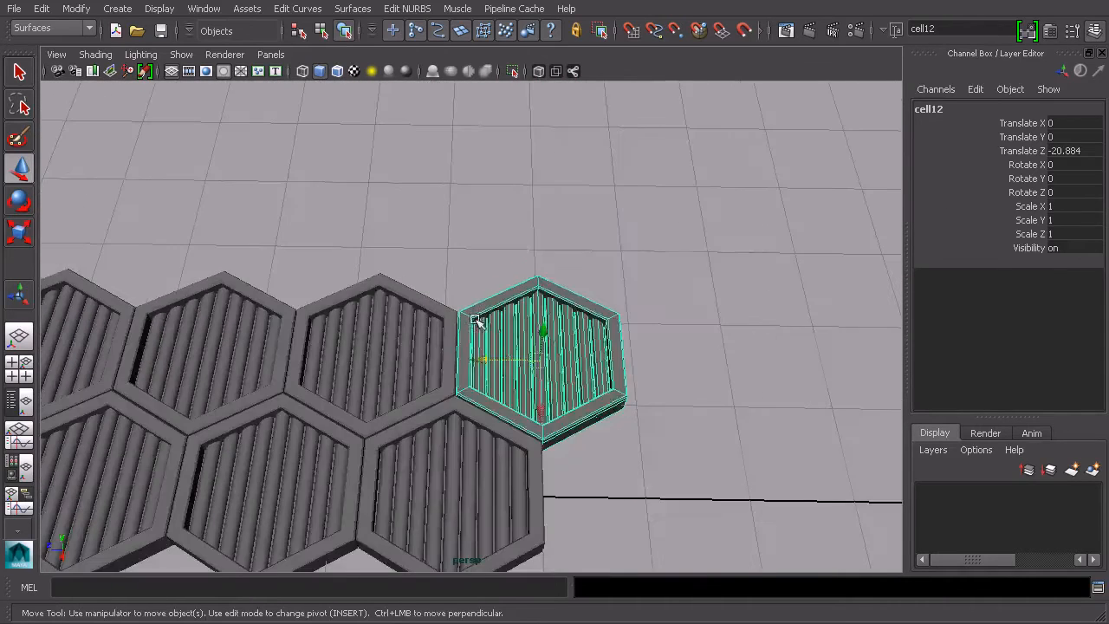
left_click(737, 252)
Examine the complete two-row strip of hexagons from several angles.
scroll(736, 280, "down", 4)
scroll(795, 282, "up", 4)
left_click_drag(554, 389, 500, 394, "alt")
scroll(499, 394, "down", 6)
middle_click_drag(472, 387, 550, 389, "alt")
scroll(568, 377, "up", 4)
left_click_drag(580, 368, 456, 367, "alt")
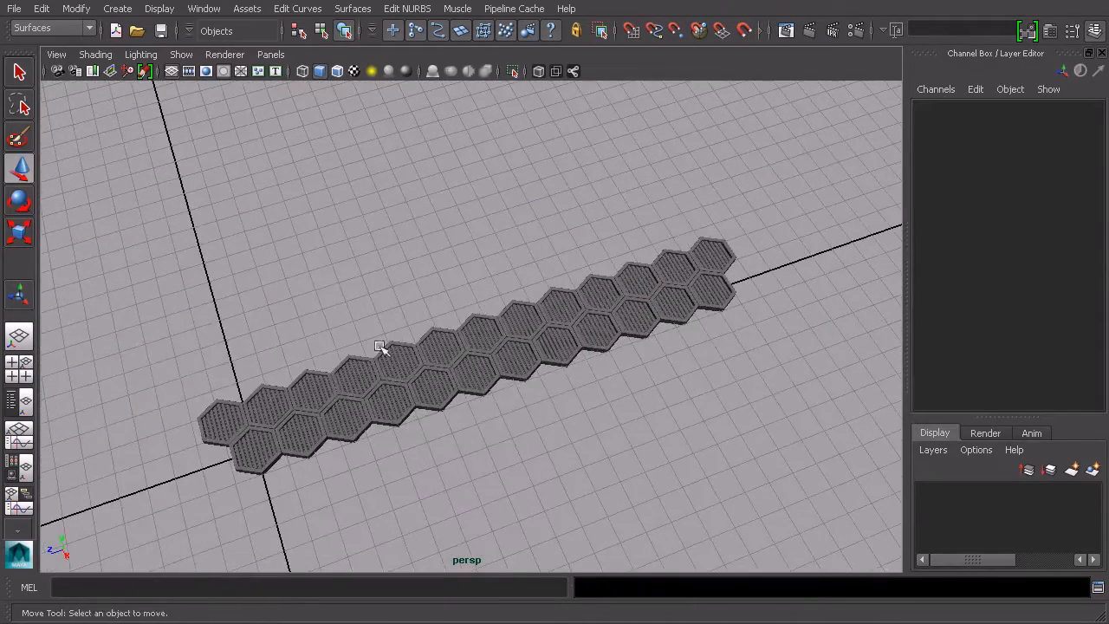
left_click_drag(366, 391, 395, 376, "alt")
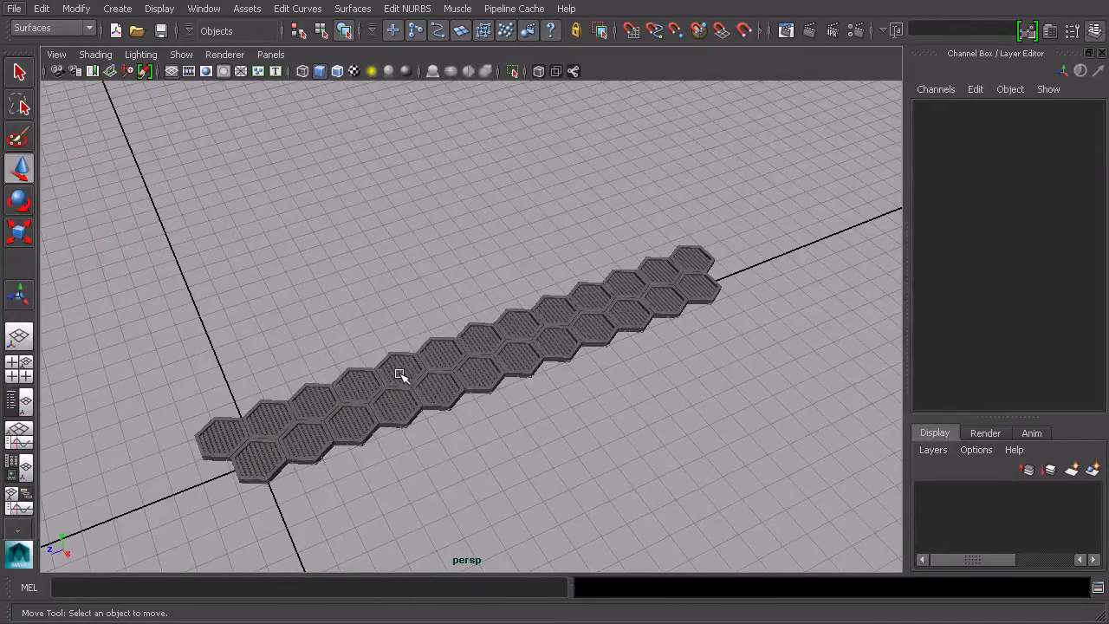
Select both rows, cellRow and cellRow1, through the Outliner and duplicate them together.
left_click(205, 8)
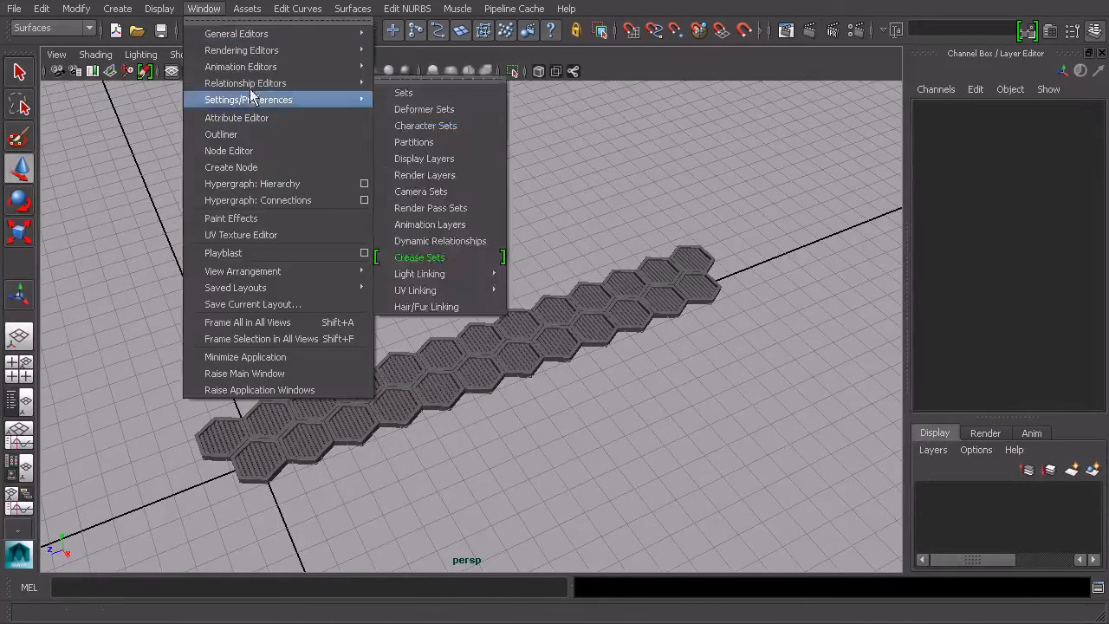
left_click(257, 135)
left_click(738, 218)
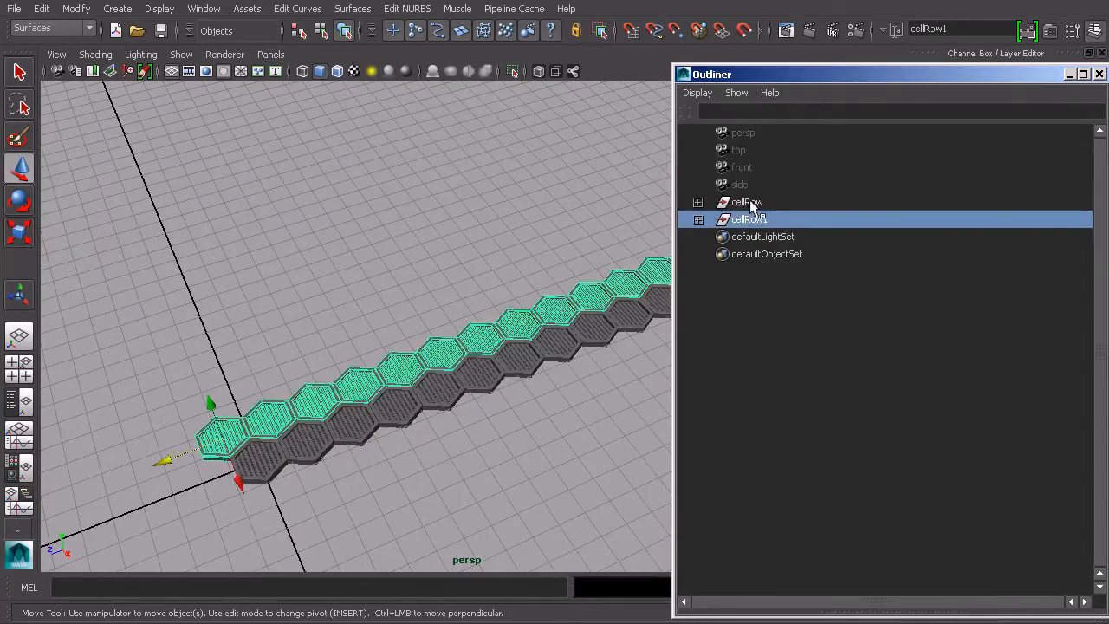
left_click(747, 202, "ctrl")
left_click(1070, 74)
key("f")
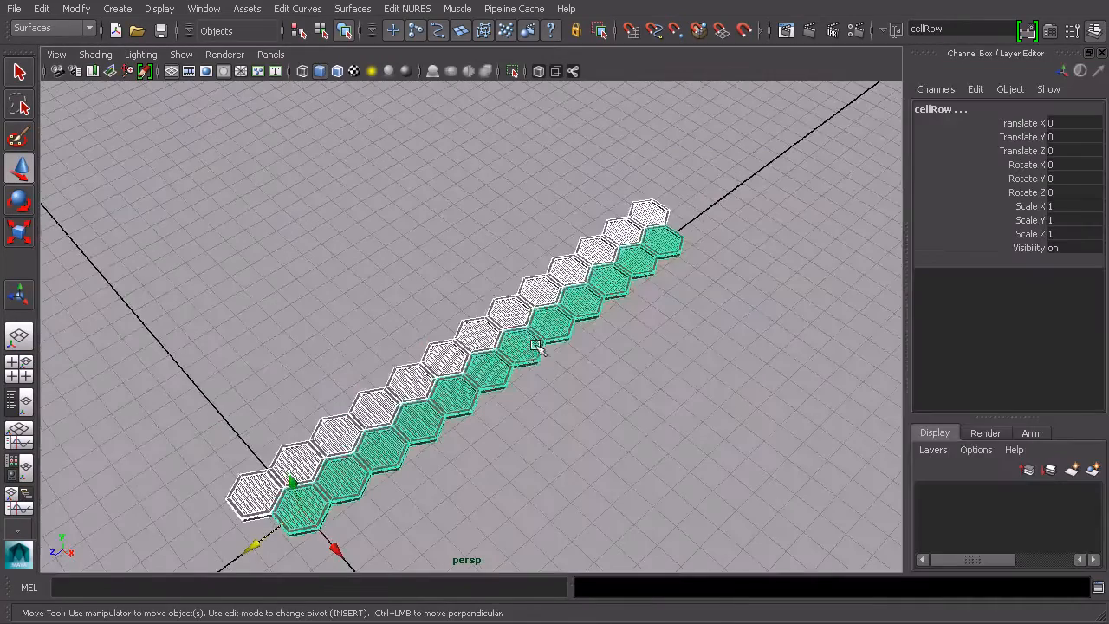
key("ctrl+d")
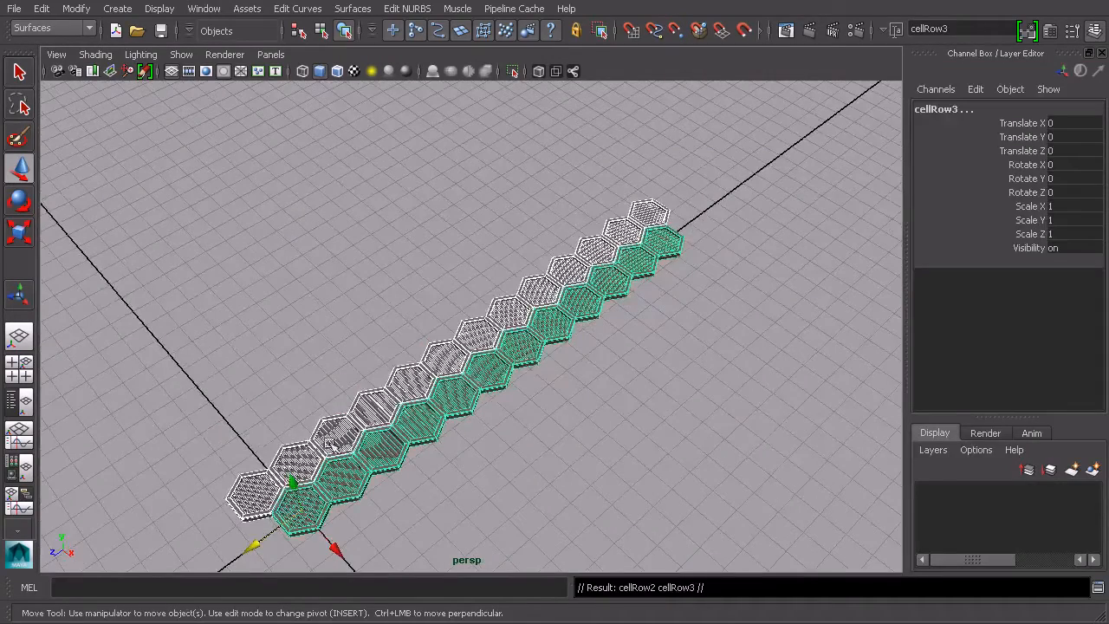
Try moving the duplicated row pair beside the originals to about Translate X -2.98.
middle_click_drag(352, 434, 482, 339, "alt")
scroll(483, 339, "up", 5)
left_click_drag(484, 464, 361, 396)
scroll(477, 382, "up", 6)
left_click_drag(480, 384, 482, 384)
Refine the duplicated row pair's offset to Translate X -3.025 so its edges meet the original rows.
left_click_drag(594, 372, 611, 433, "alt")
middle_click_drag(529, 463, 558, 296, "alt")
scroll(557, 278, "up", 5)
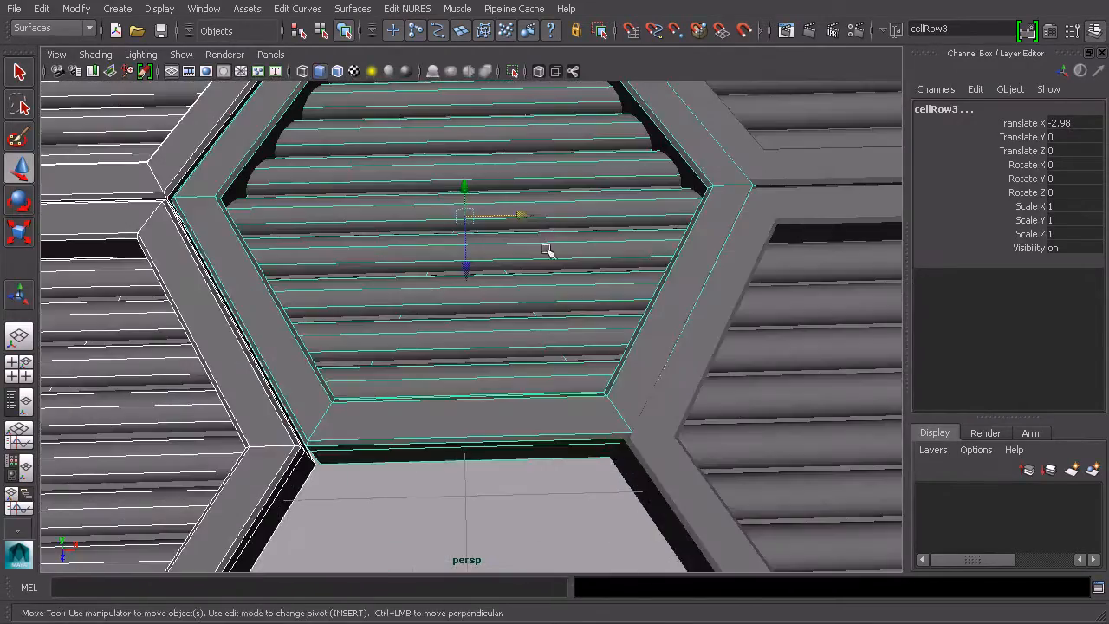
left_click_drag(521, 213, 510, 215)
mouse_move(602, 227)
left_mouse_down("alt")
mouse_move(607, 245)
mouse_move(595, 243)
left_mouse_up("alt")
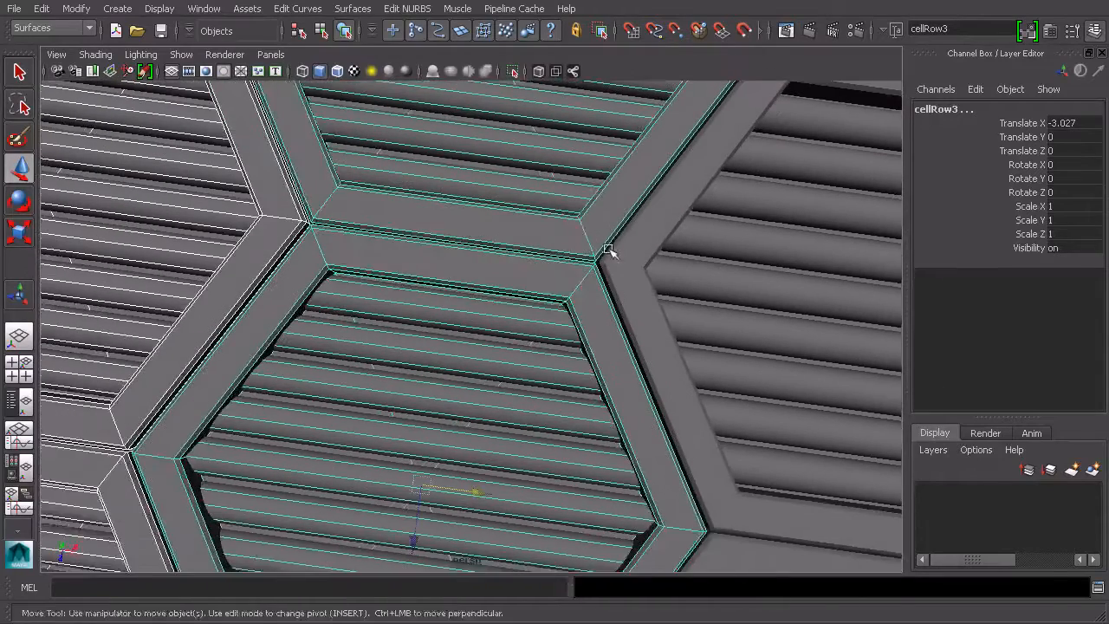
middle_click_drag(597, 248, 593, 327, "alt")
left_click_drag(439, 506, 441, 510)
Check the fit of the duplicated row pair against the originals and discard the copies.
scroll(525, 446, "down", 4)
left_click_drag(586, 440, 483, 386, "alt")
middle_click_drag(585, 295, 596, 458, "alt")
left_click_drag(597, 459, 567, 487, "alt")
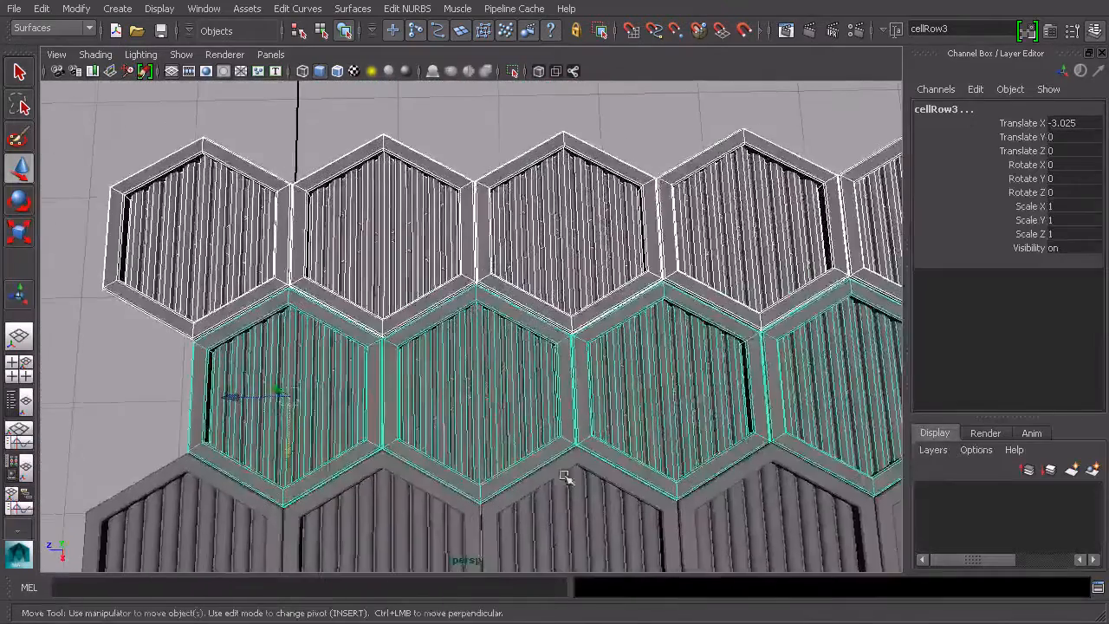
scroll(639, 390, "down", 4)
middle_click_drag(771, 408, 632, 379, "alt")
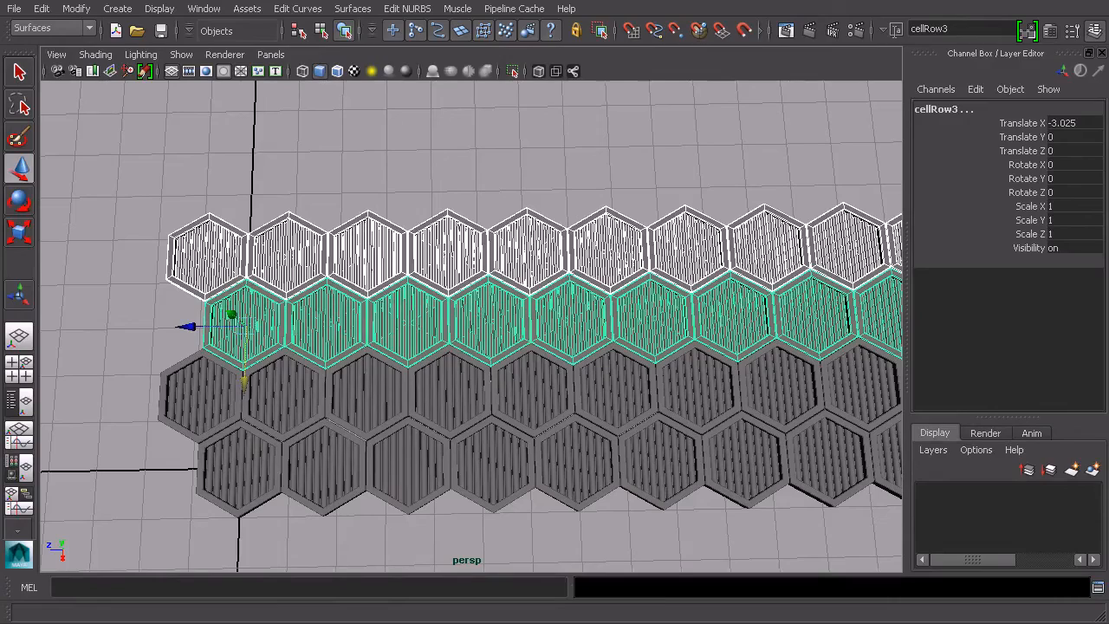
left_click_drag(564, 339, 639, 322, "alt")
left_click(629, 328)
left_click(572, 331)
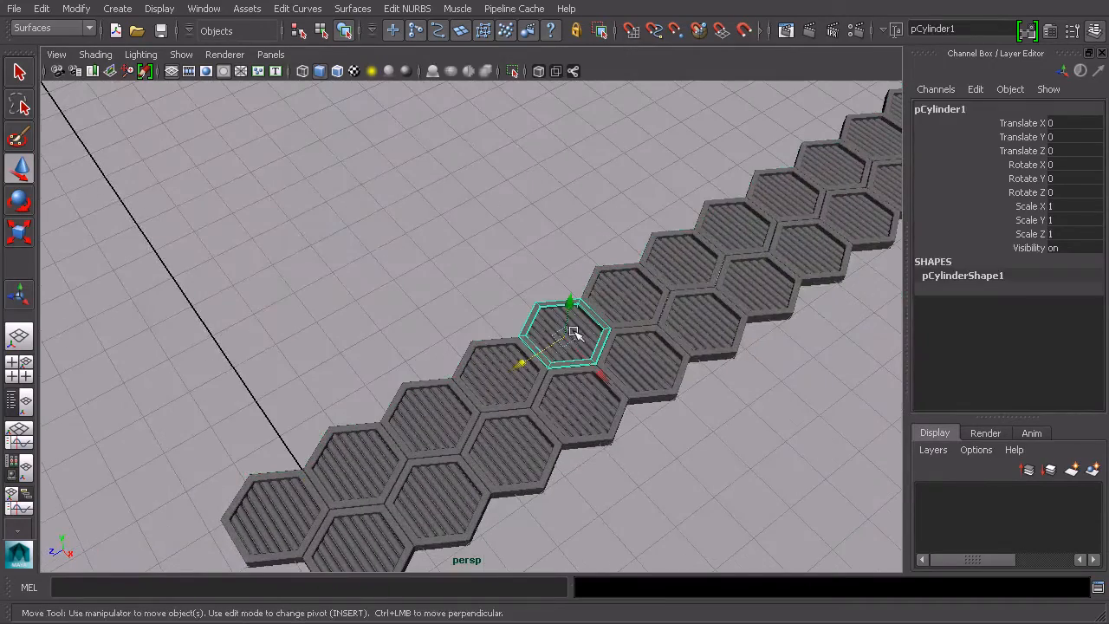
Select cellRow and cellRow1 in the Outliner and group them together.
left_click(218, 9)
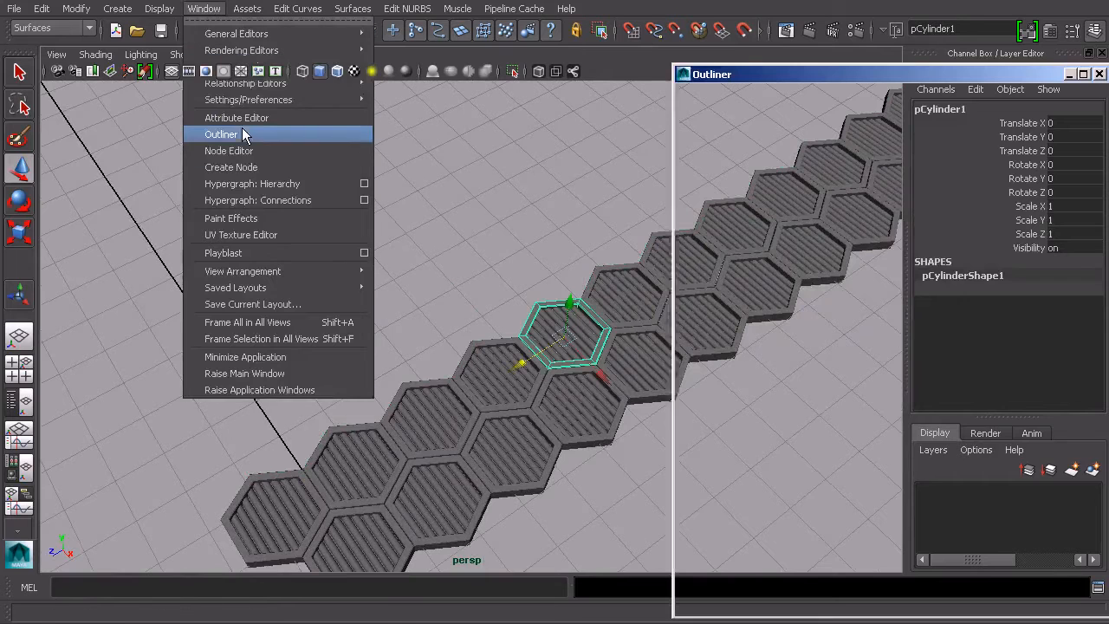
left_click(234, 134)
left_click(745, 219)
left_click(746, 204, "ctrl")
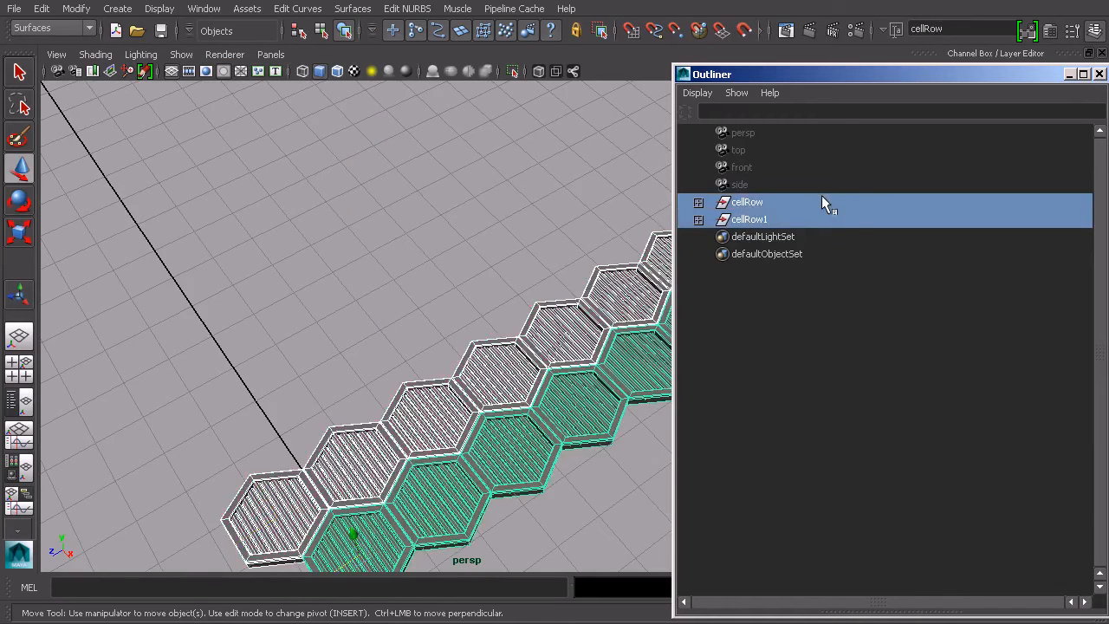
key("ctrl+g")
Rename the new group as cell_GRP and put the Outliner away.
double_click(753, 204)
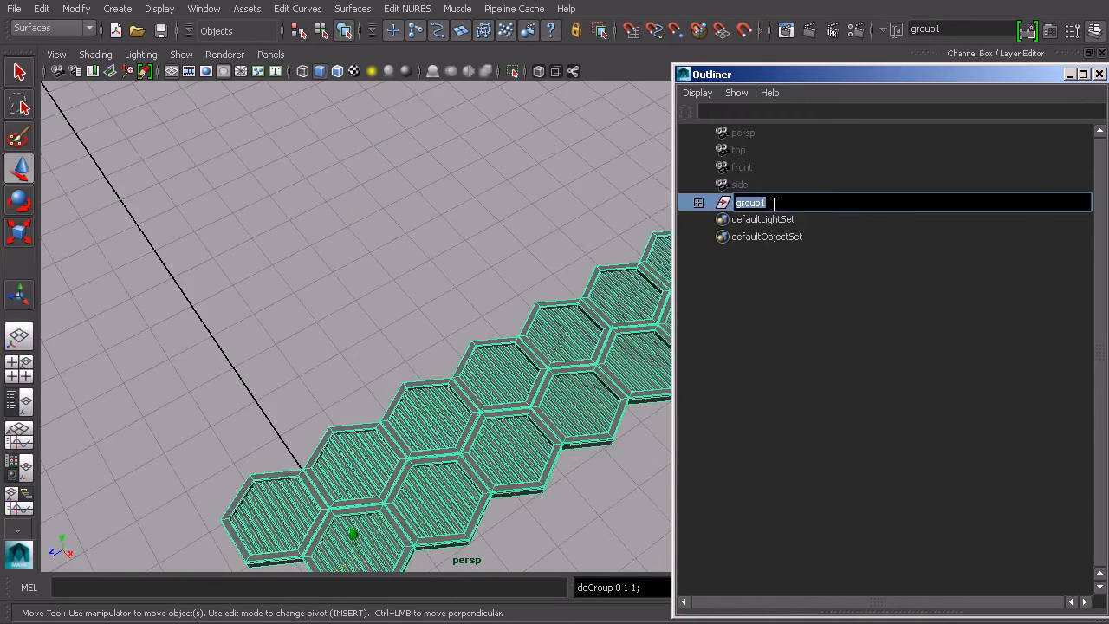
type("ceel")
key("Return")
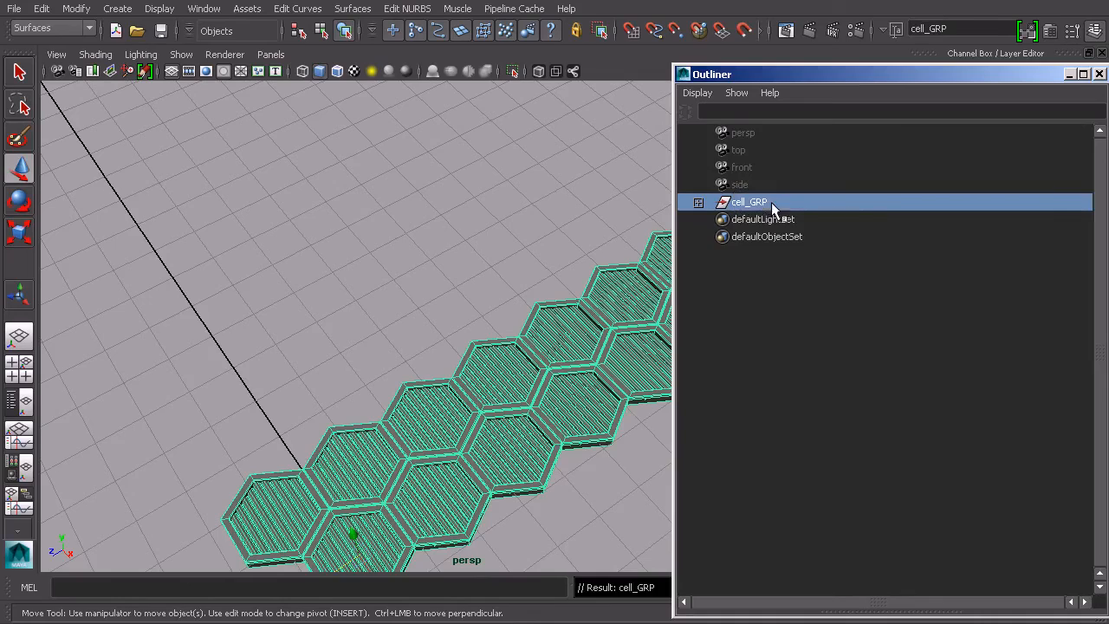
left_click(1069, 75)
Open the Duplicate Special options for cell_GRP and reset them to their defaults.
left_click_drag(543, 436, 543, 374, "alt")
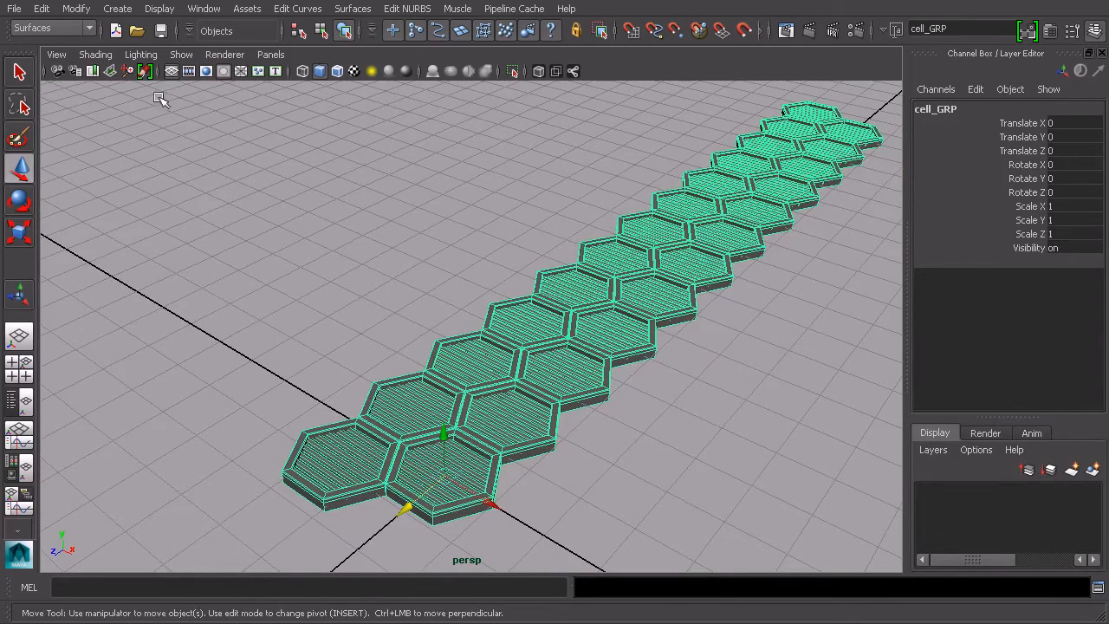
left_click(40, 9)
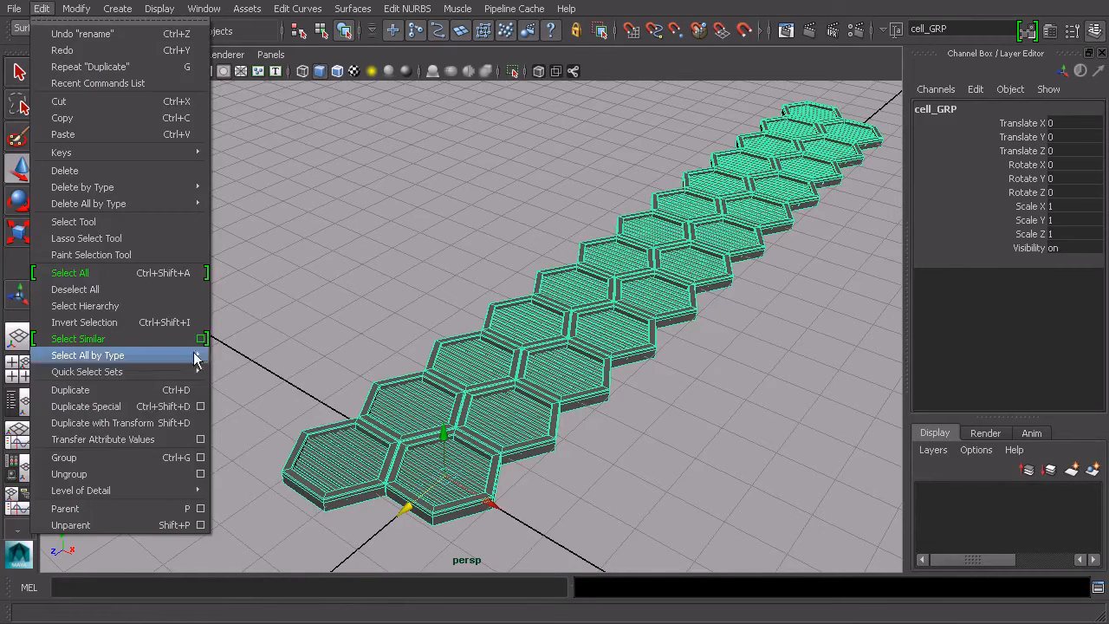
left_click(200, 407)
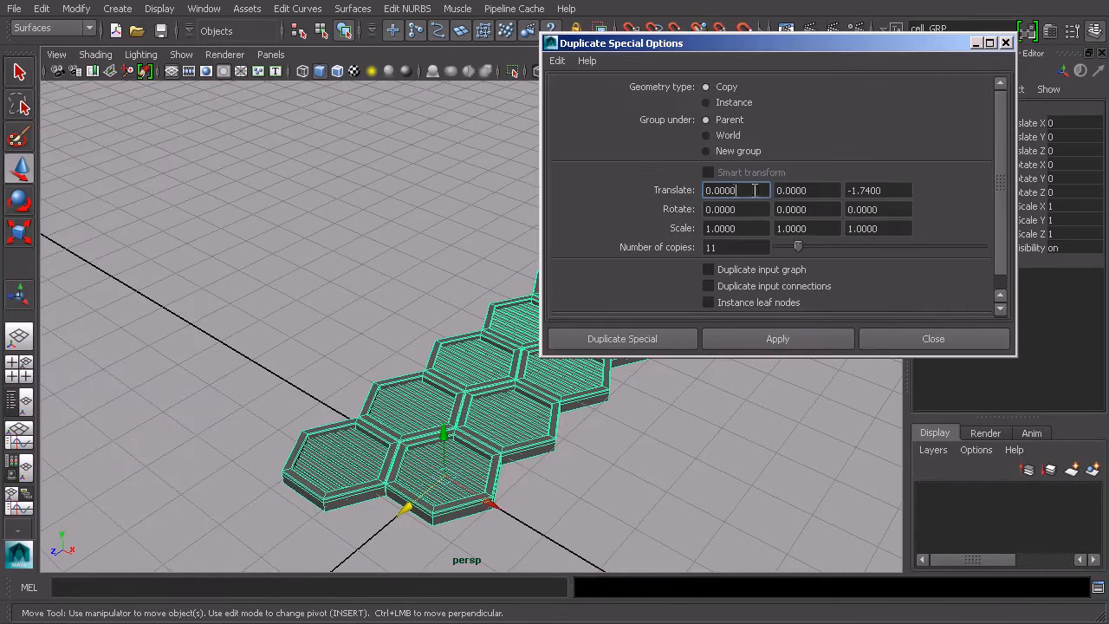
left_click(893, 190)
left_click(557, 61)
left_click(574, 92)
Duplicate cell_GRP as three copies, each offset 3.025 along Translate X.
double_click(755, 197)
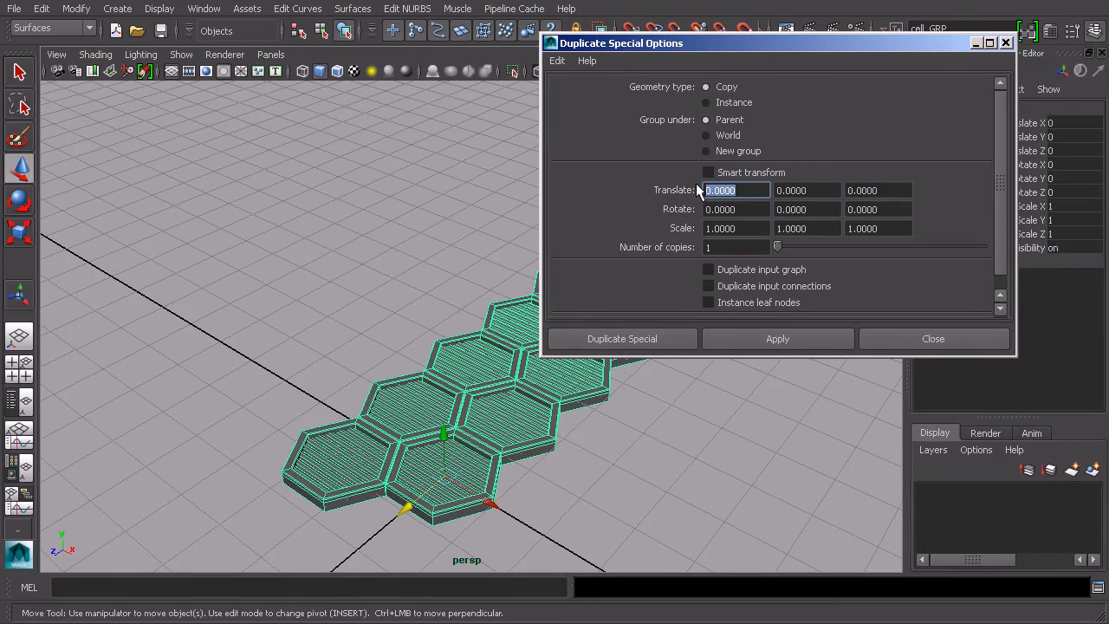
type("3.025")
left_click(734, 248)
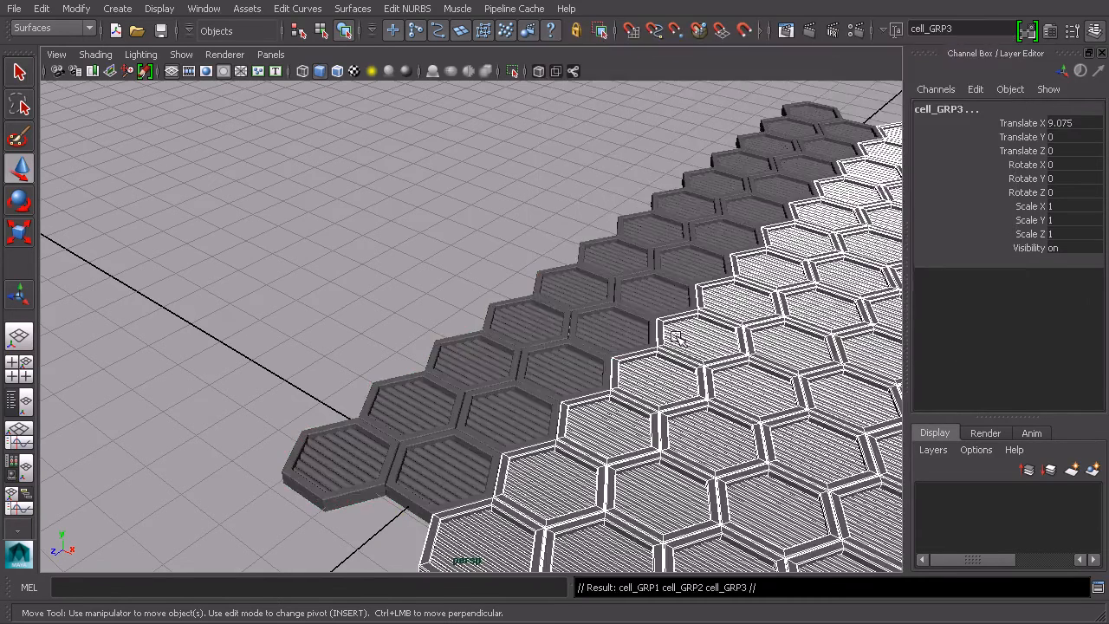
Examine the duplicated hexagon rows from several angles and close up along the seams between neighbouring cells.
scroll(762, 312, "down", 5)
left_click_drag(762, 312, 600, 364, "alt")
left_click(587, 268)
middle_click_drag(617, 335, 598, 216, "alt")
left_click_drag(710, 234, 398, 201, "alt")
left_click_drag(329, 389, 727, 332, "alt")
left_click_drag(425, 384, 441, 314, "alt")
middle_click_drag(441, 313, 511, 342, "alt")
scroll(511, 343, "up", 5)
scroll(516, 345, "up", 4)
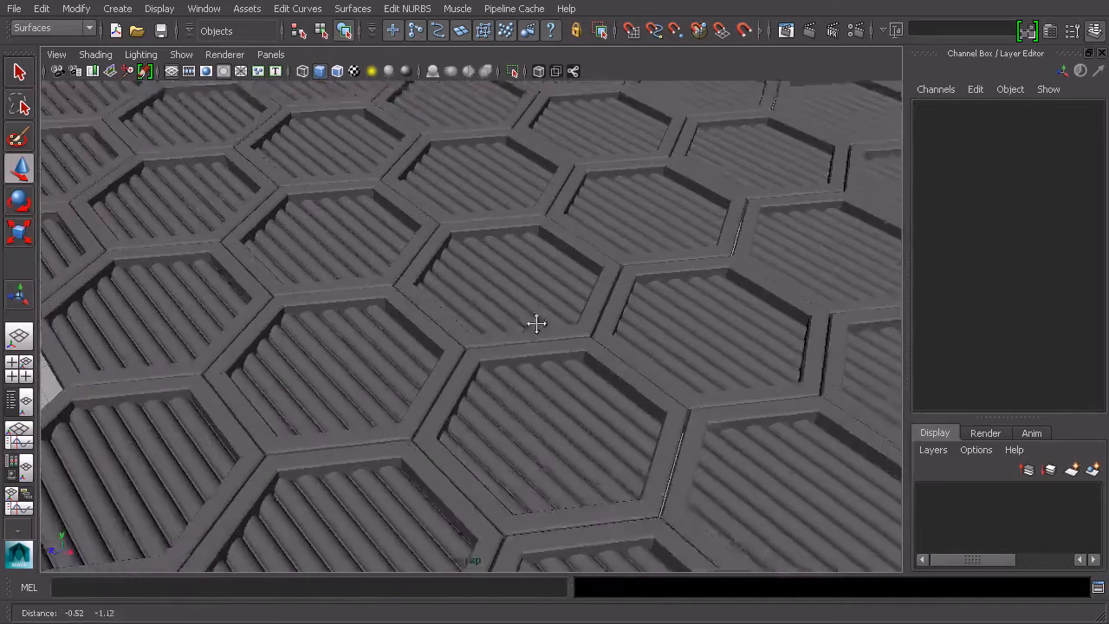
Check a cell's separate parts by selecting its hexagonal frame and one inner cylinder, and clear the selection.
left_click(454, 225)
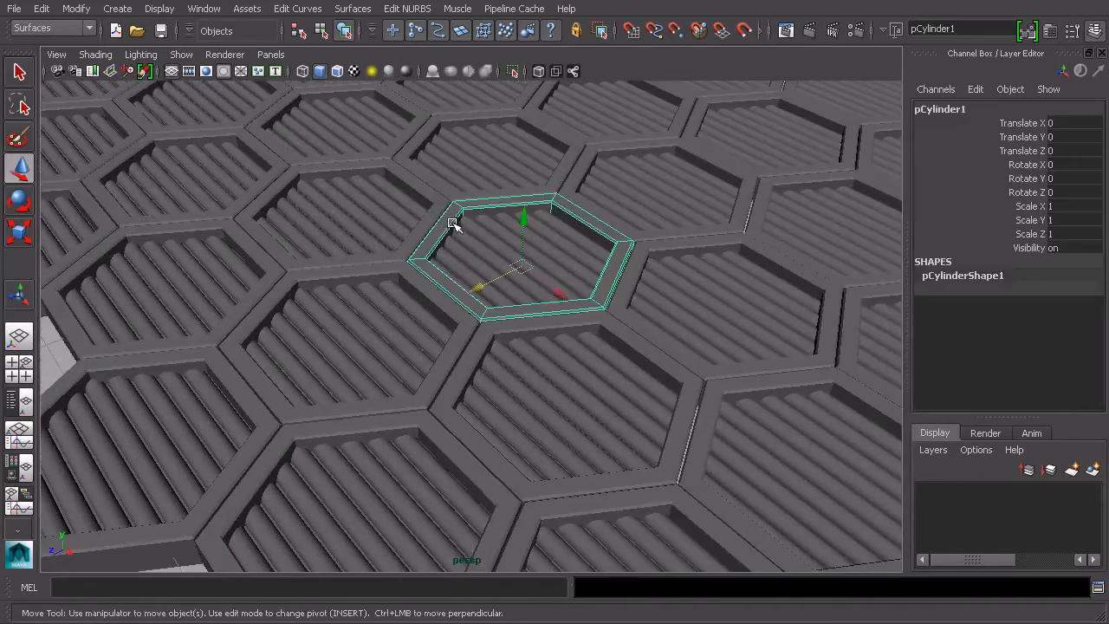
left_click(488, 248)
scroll(564, 239, "down", 6)
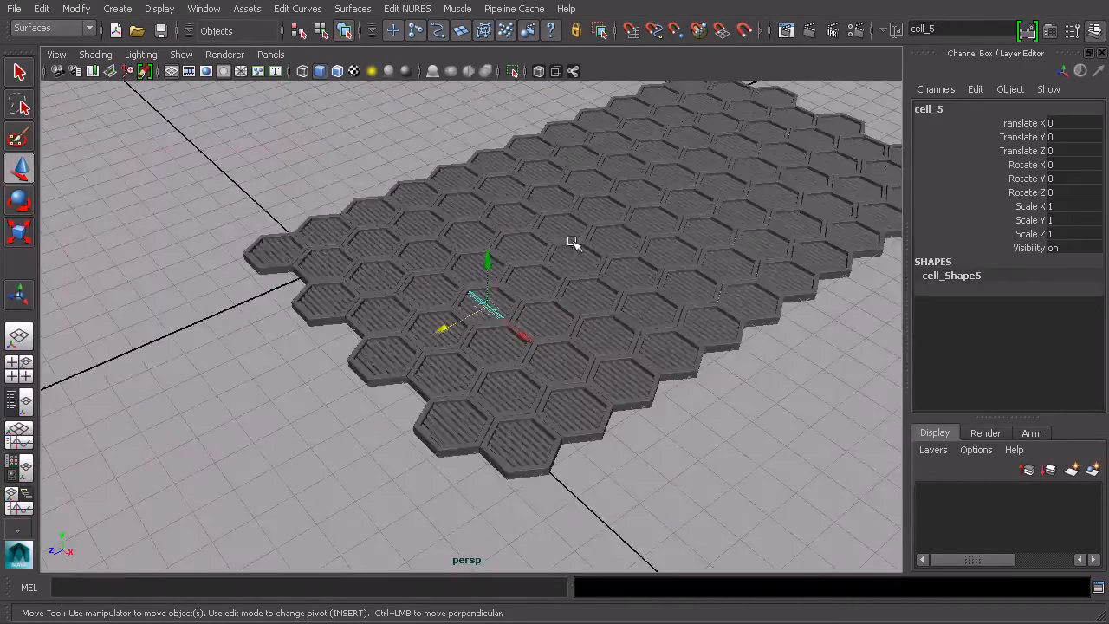
left_click(732, 390)
Review the whole honeycomb panel from low, close-up and overhead viewpoints.
left_click_drag(735, 392, 622, 376, "alt")
middle_click_drag(621, 376, 571, 310, "alt")
left_click_drag(593, 334, 747, 392, "alt")
scroll(691, 382, "up", 3)
scroll(712, 370, "up", 3)
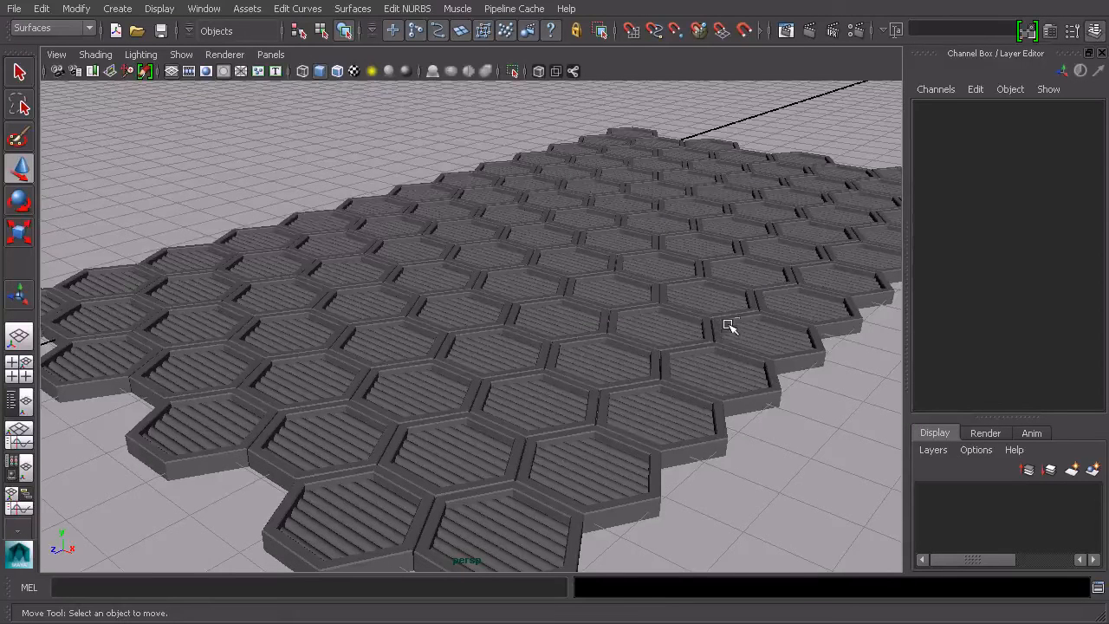
scroll(684, 302, "down", 3)
left_click_drag(688, 303, 384, 286, "alt")
scroll(709, 332, "down", 2)
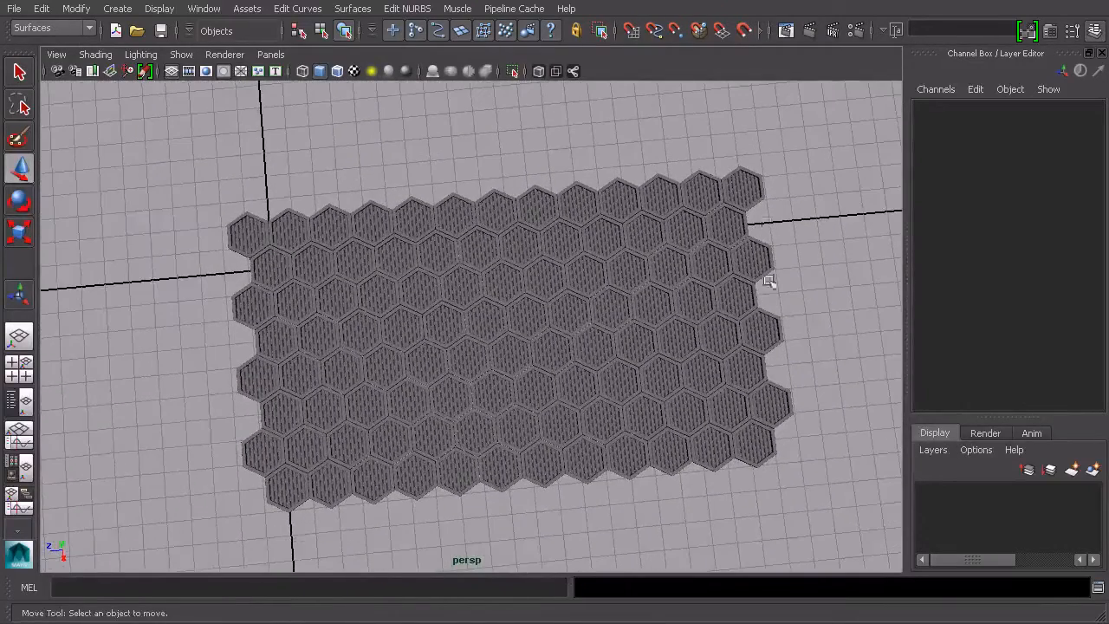
left_click_drag(421, 424, 522, 392, "alt")
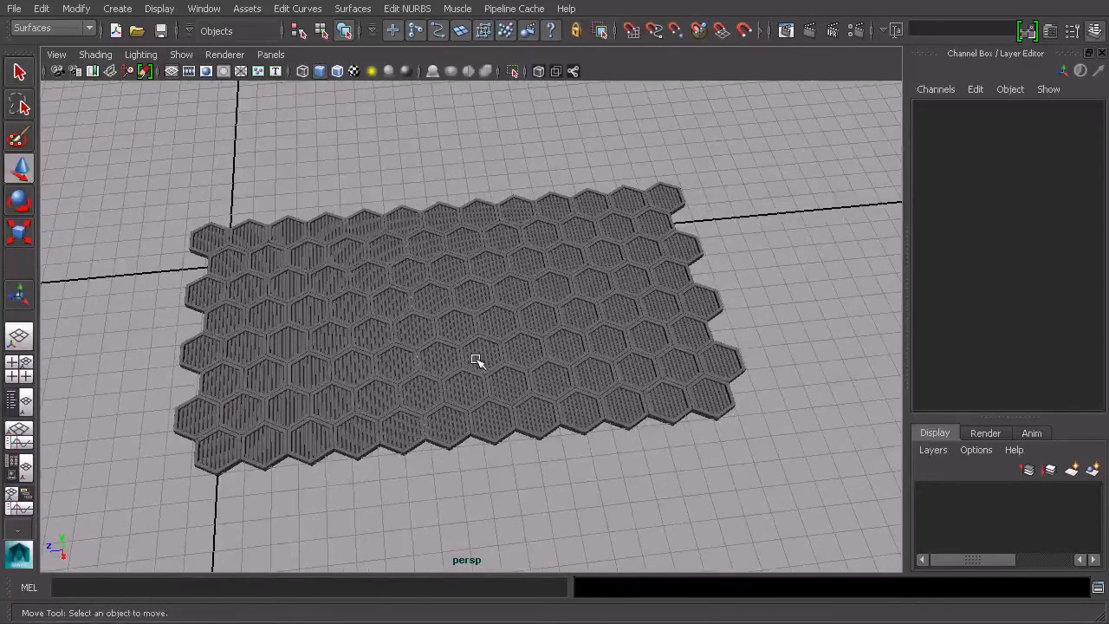
left_click_drag(527, 369, 583, 371, "alt")
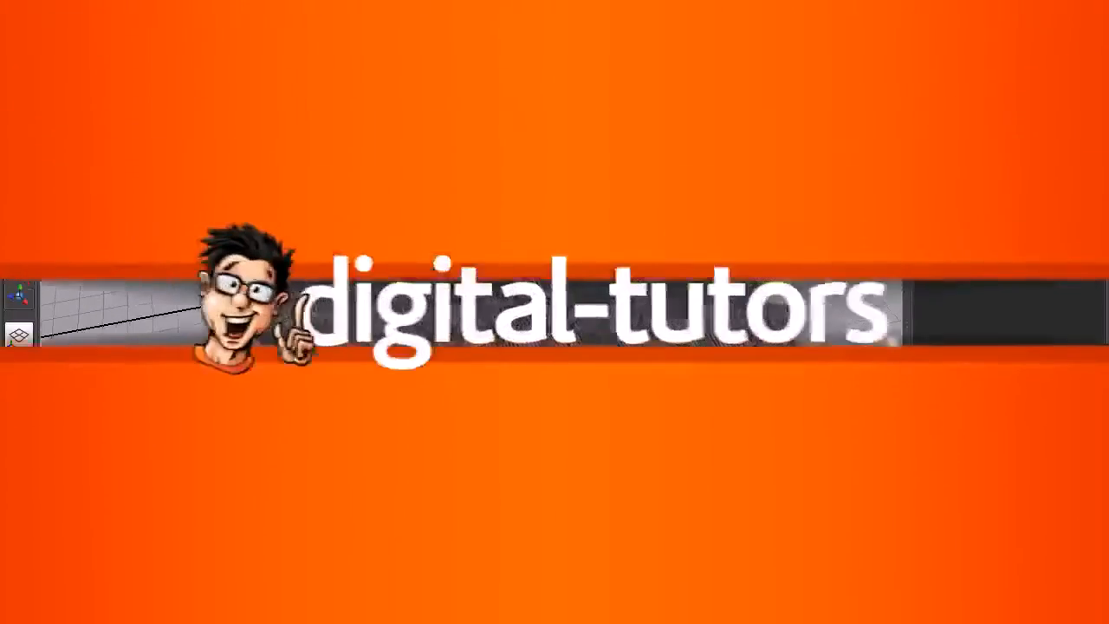